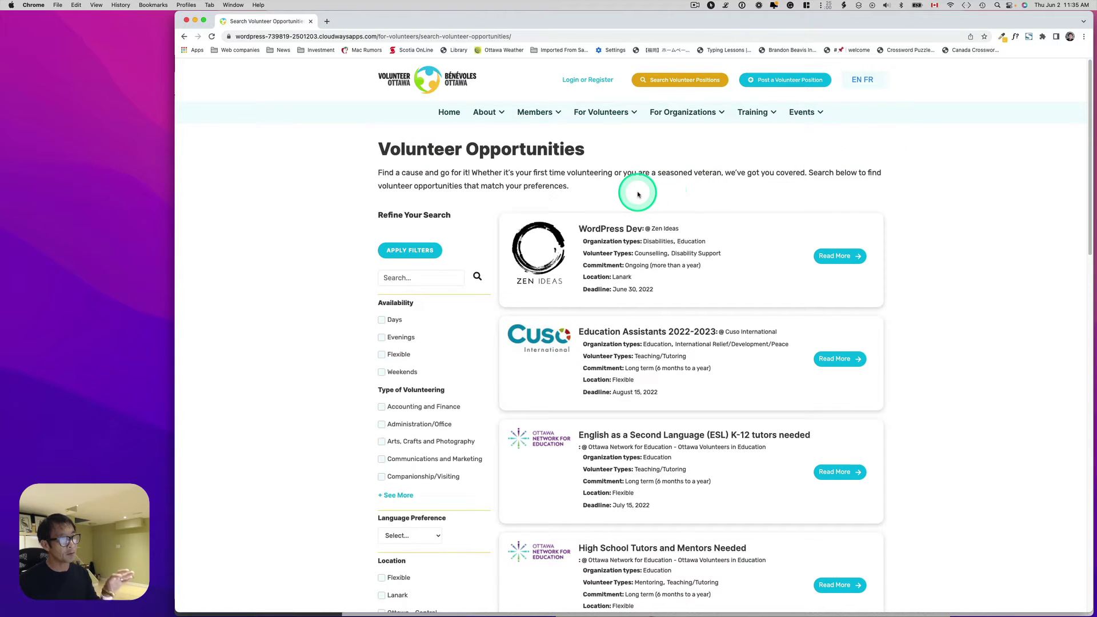
scroll(664, 279, down, 3)
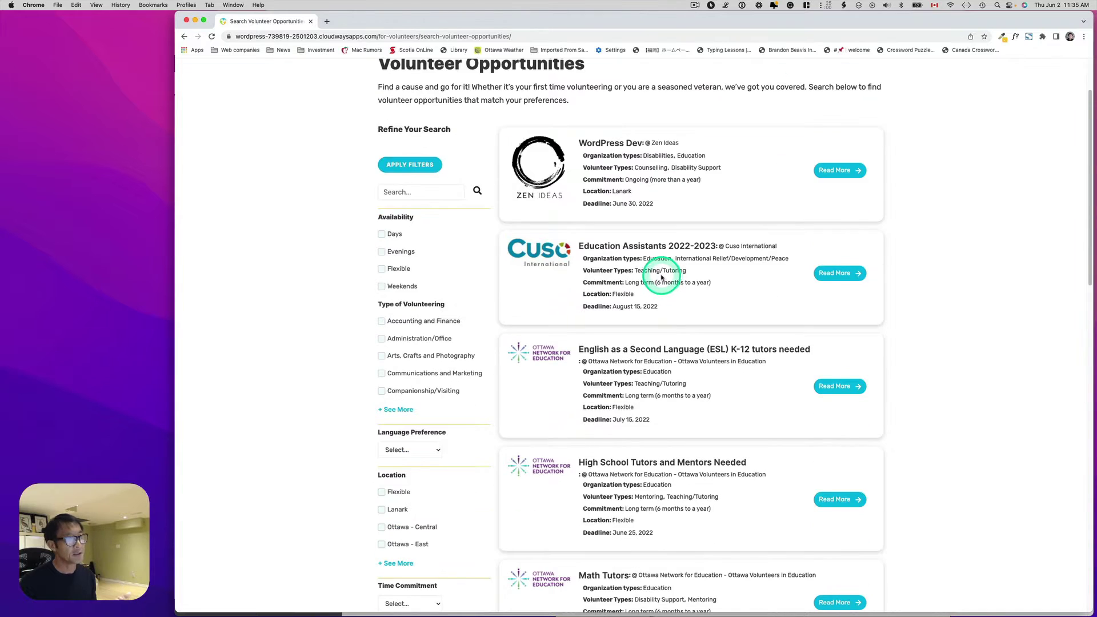
scroll(660, 274, down, 2)
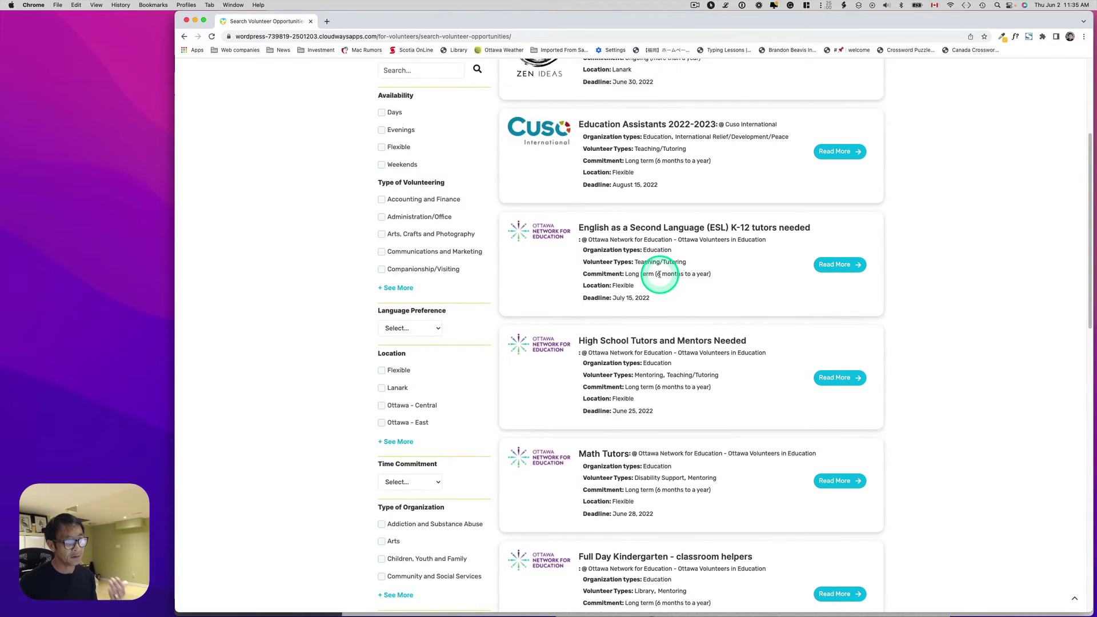
scroll(660, 274, down, 2)
scroll(659, 274, down, 2)
scroll(658, 279, down, 1)
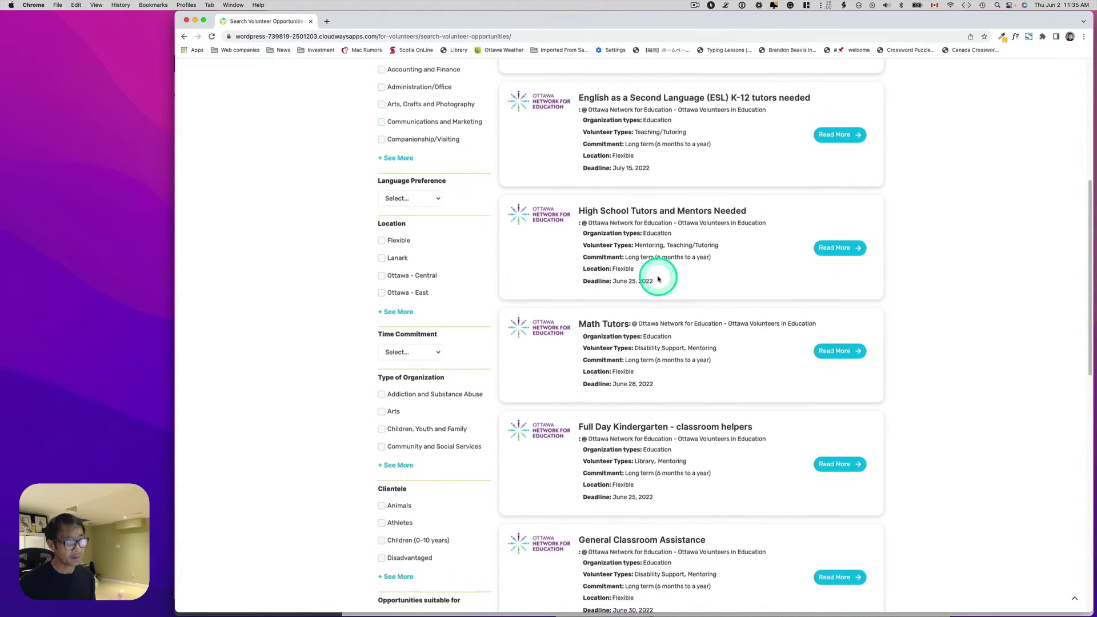
scroll(658, 278, down, 2)
scroll(659, 279, down, 2)
scroll(658, 278, down, 1)
scroll(658, 279, down, 3)
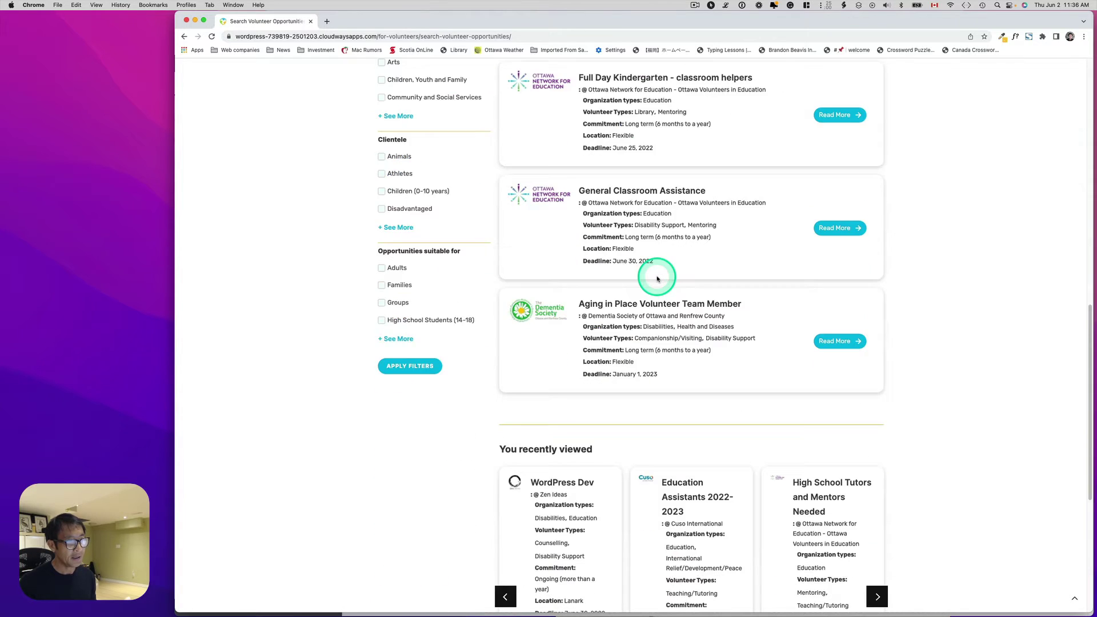
scroll(658, 278, down, 1)
scroll(657, 278, down, 2)
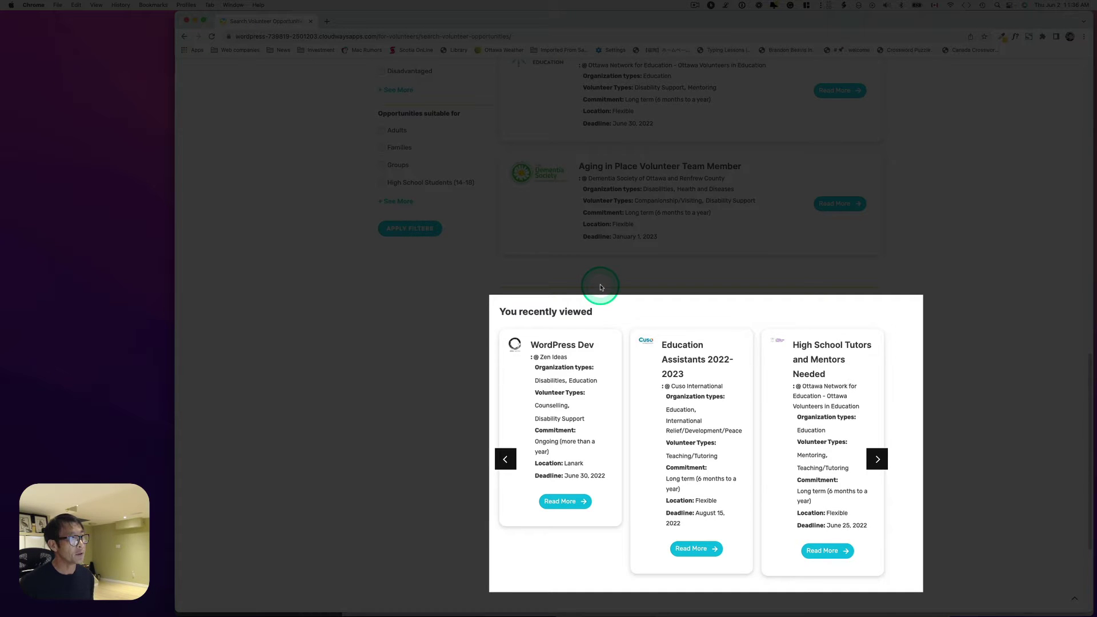
scroll(656, 269, up, 1)
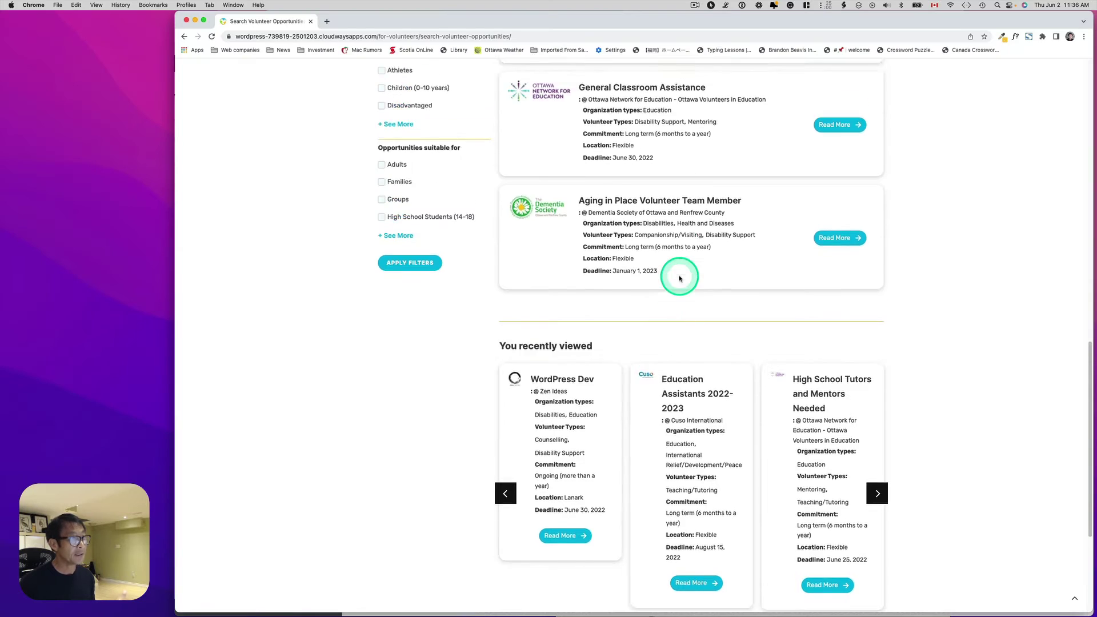
scroll(681, 277, up, 3)
scroll(683, 276, up, 3)
scroll(683, 276, up, 1)
scroll(685, 278, up, 2)
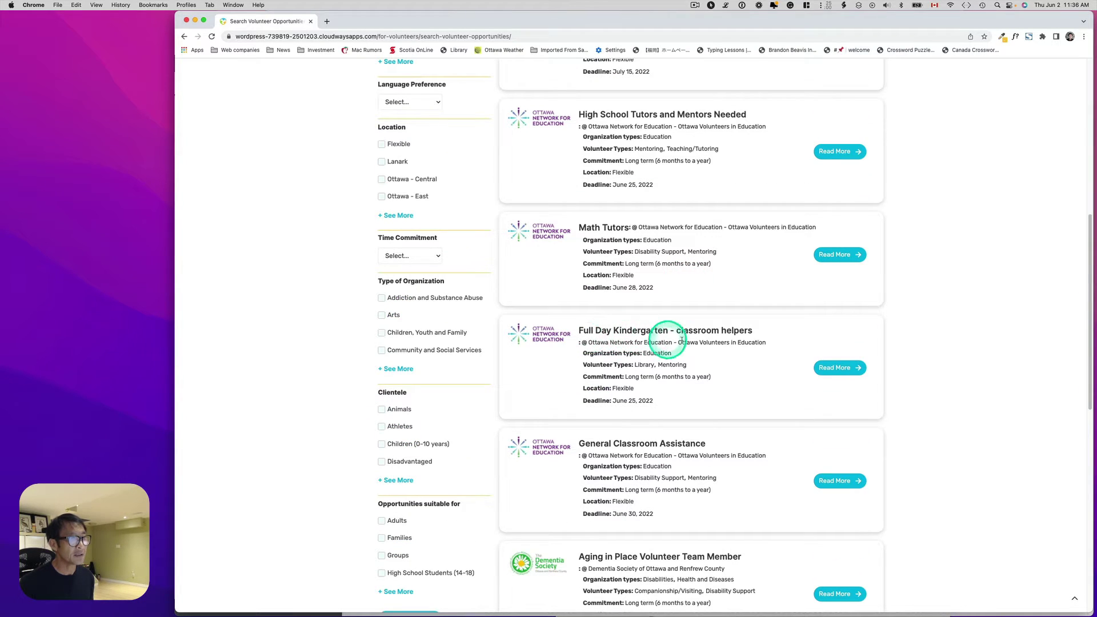
scroll(747, 338, down, 1)
scroll(712, 317, down, 1)
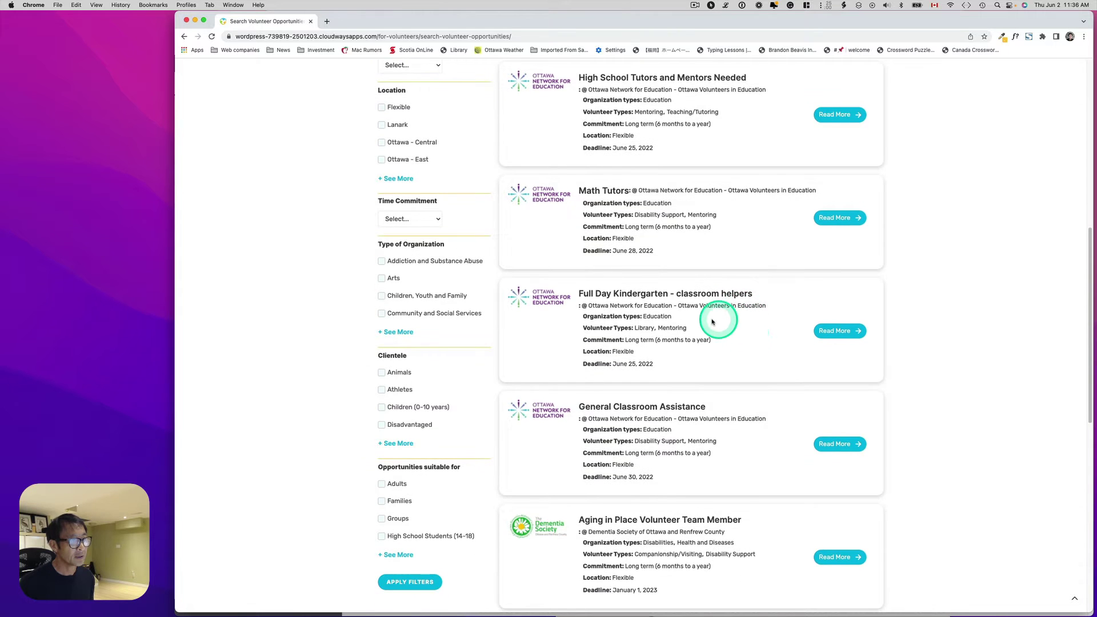
scroll(712, 318, down, 2)
scroll(713, 322, down, 5)
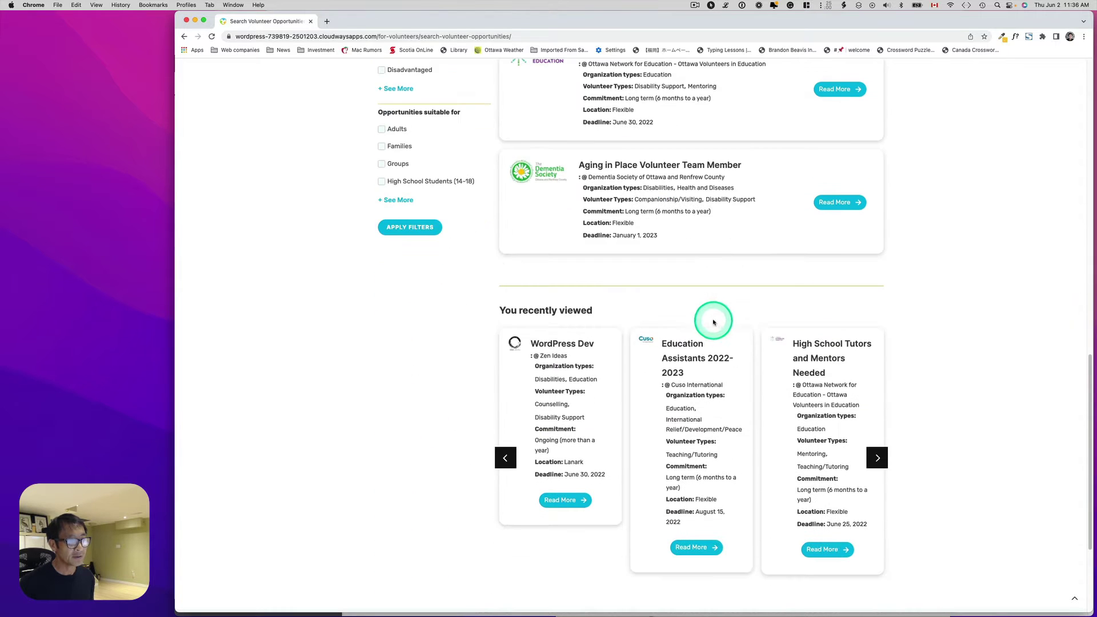
- Cycle through the recently viewed carousel and open the Full Day Kindergarten details
click(877, 460)
click(877, 460)
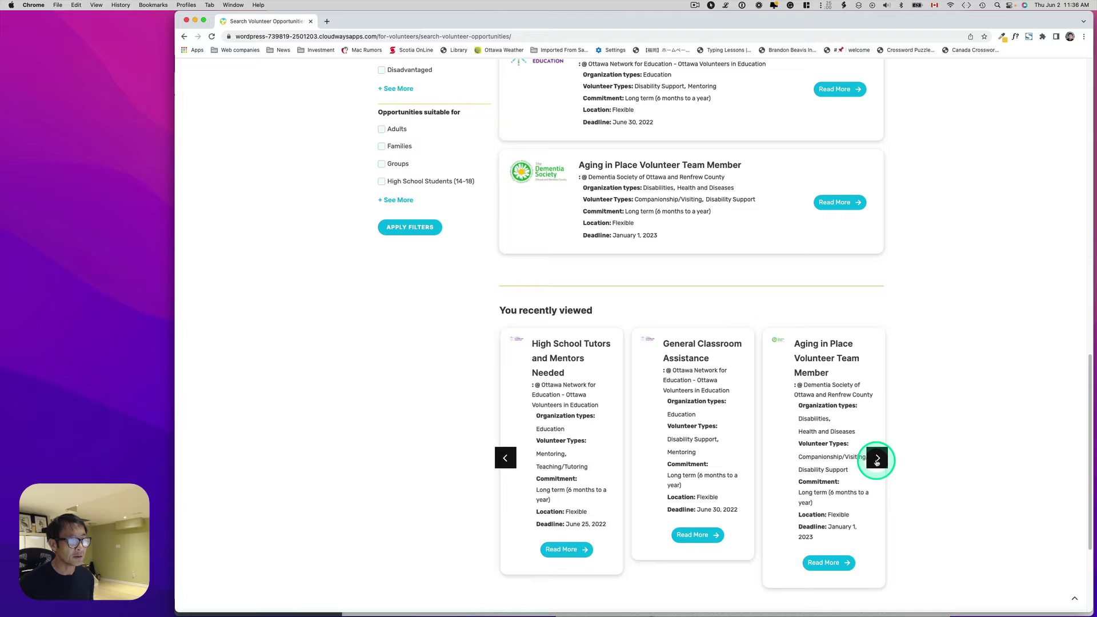
click(879, 463)
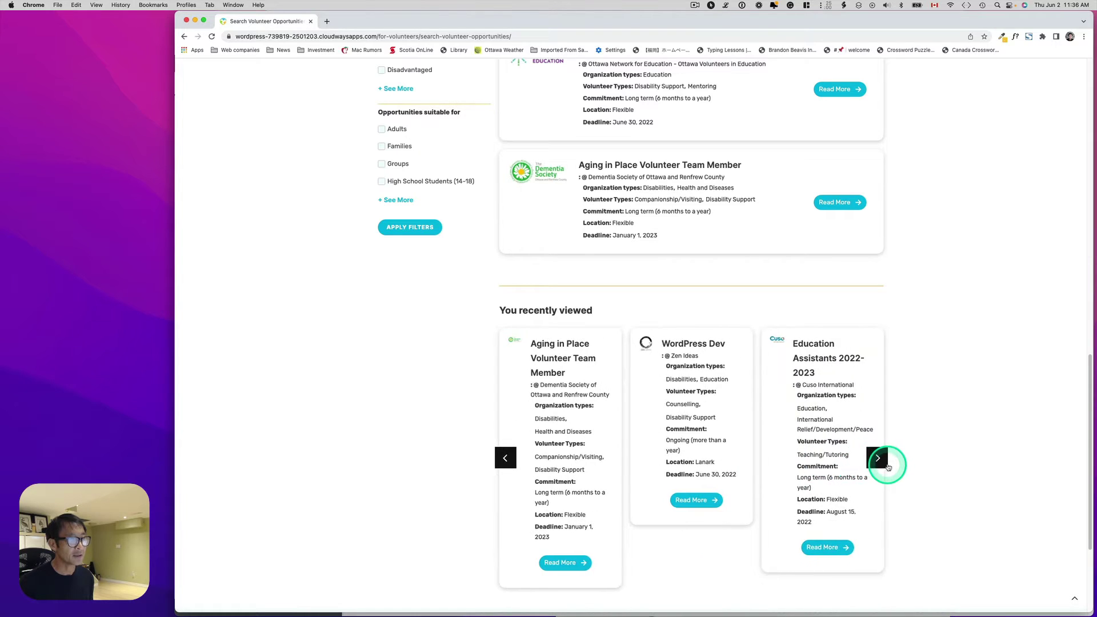
scroll(879, 461, up, 6)
scroll(881, 461, up, 4)
scroll(881, 459, down, 2)
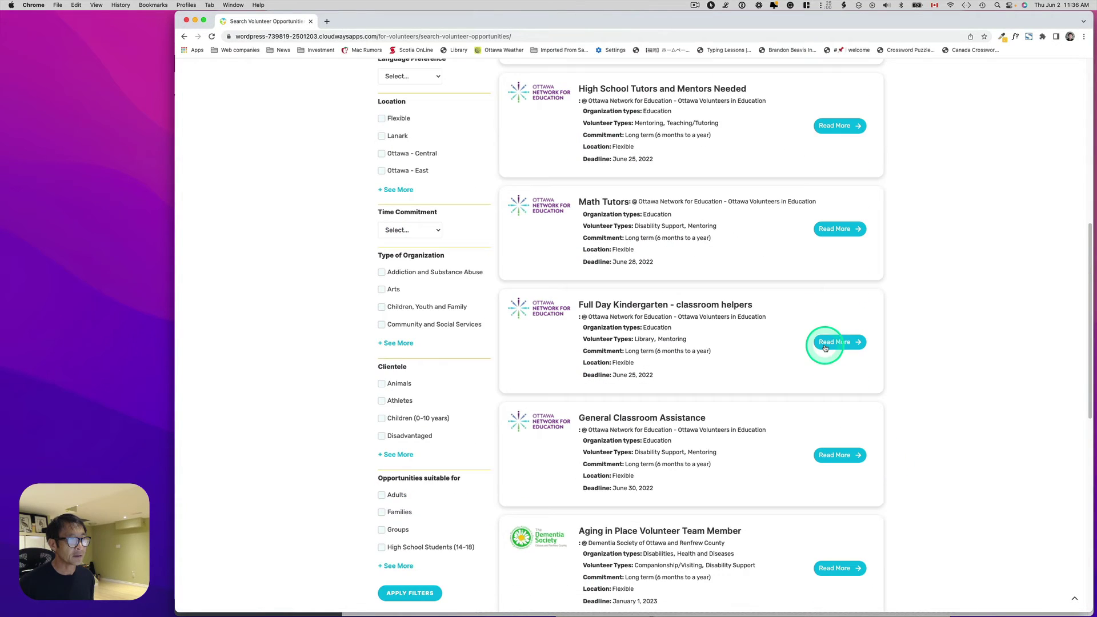
click(826, 344)
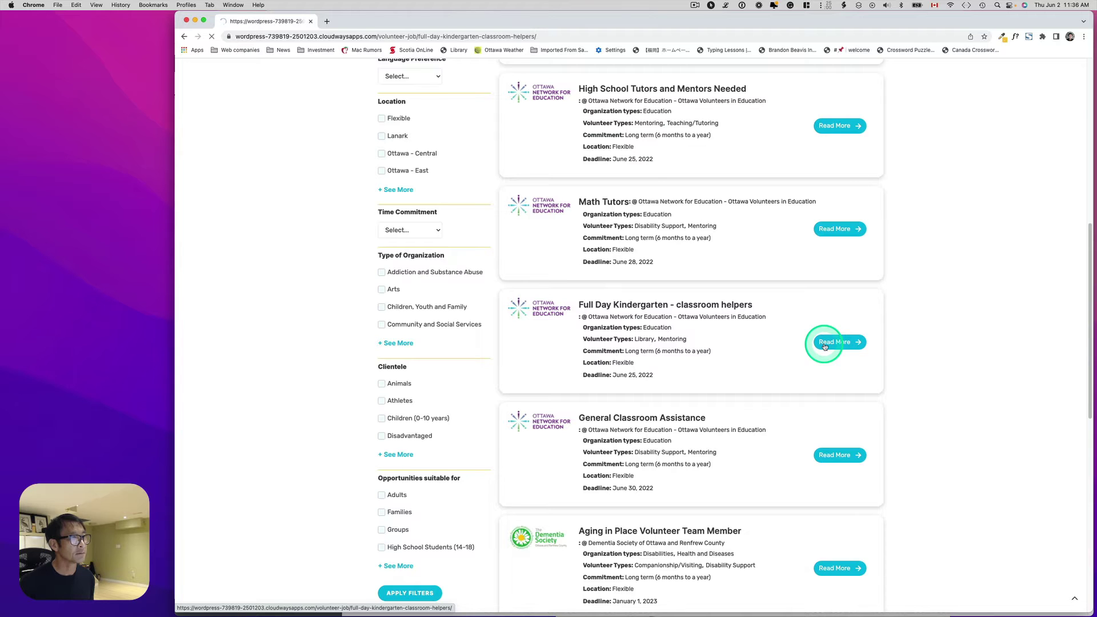
scroll(545, 341, down, 2)
scroll(548, 345, down, 5)
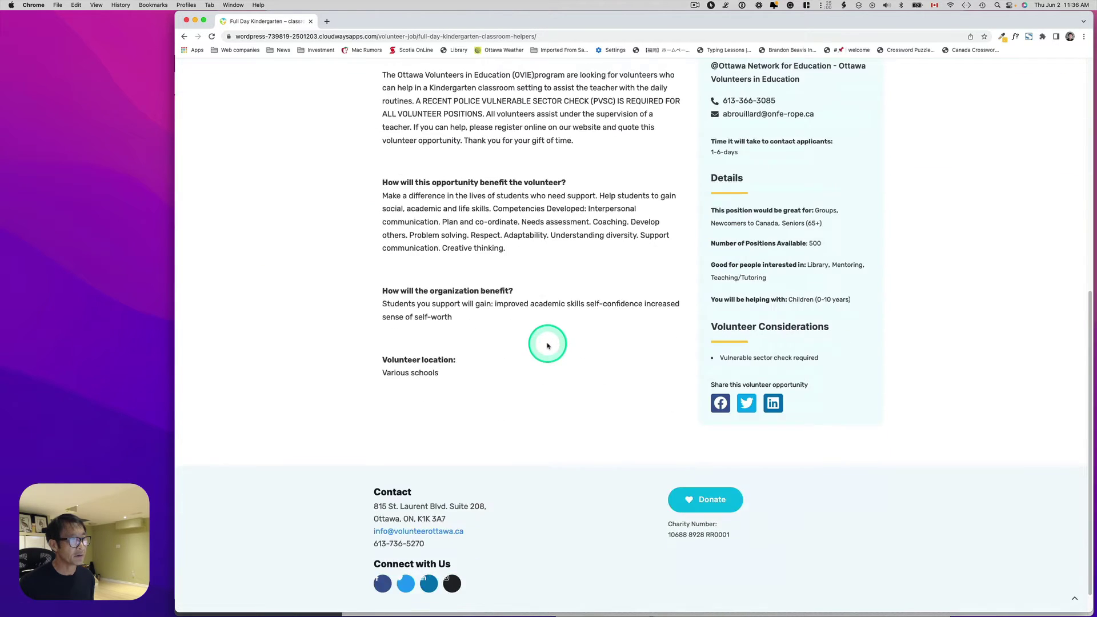
scroll(548, 345, up, 4)
scroll(545, 341, up, 2)
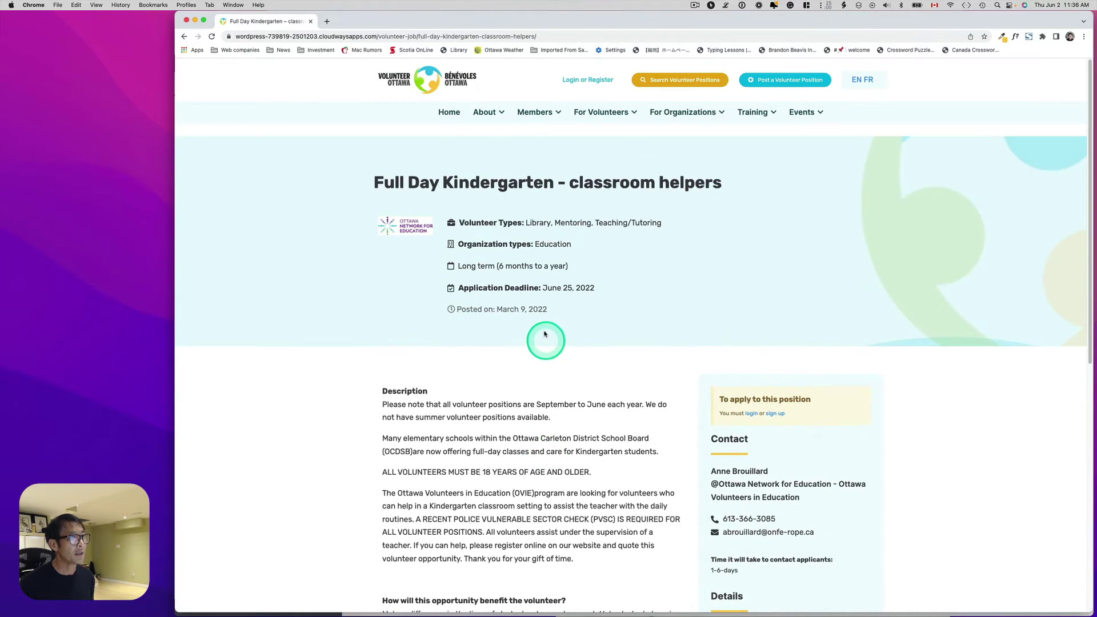
- Return to Search Volunteer Positions and reopen Full Day Kindergarten from its recently viewed card
click(668, 87)
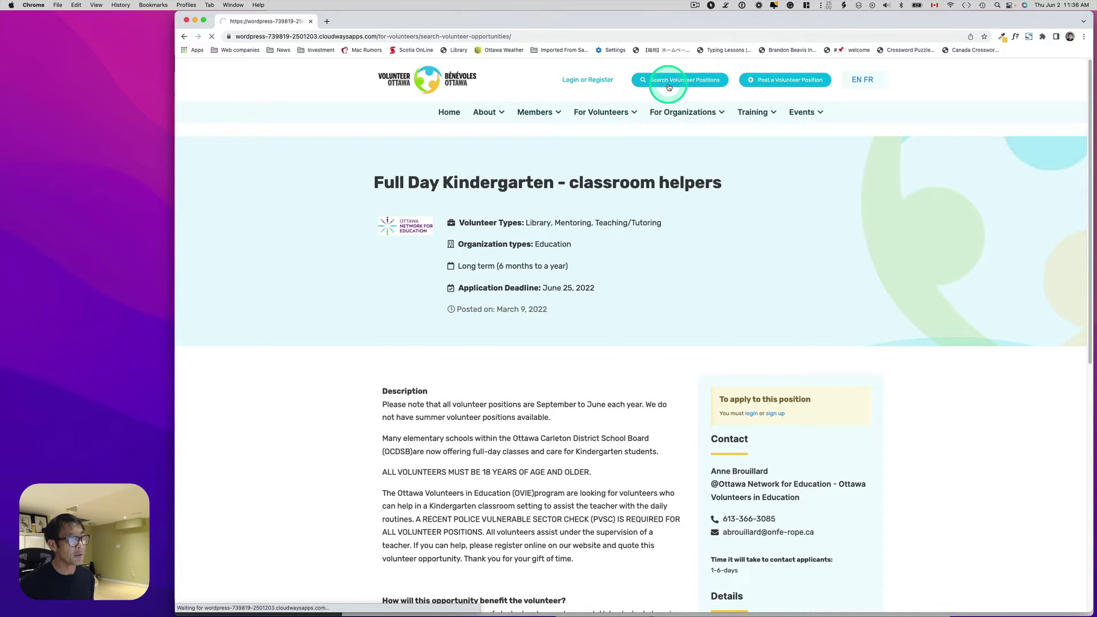
scroll(661, 258, down, 5)
scroll(666, 255, down, 3)
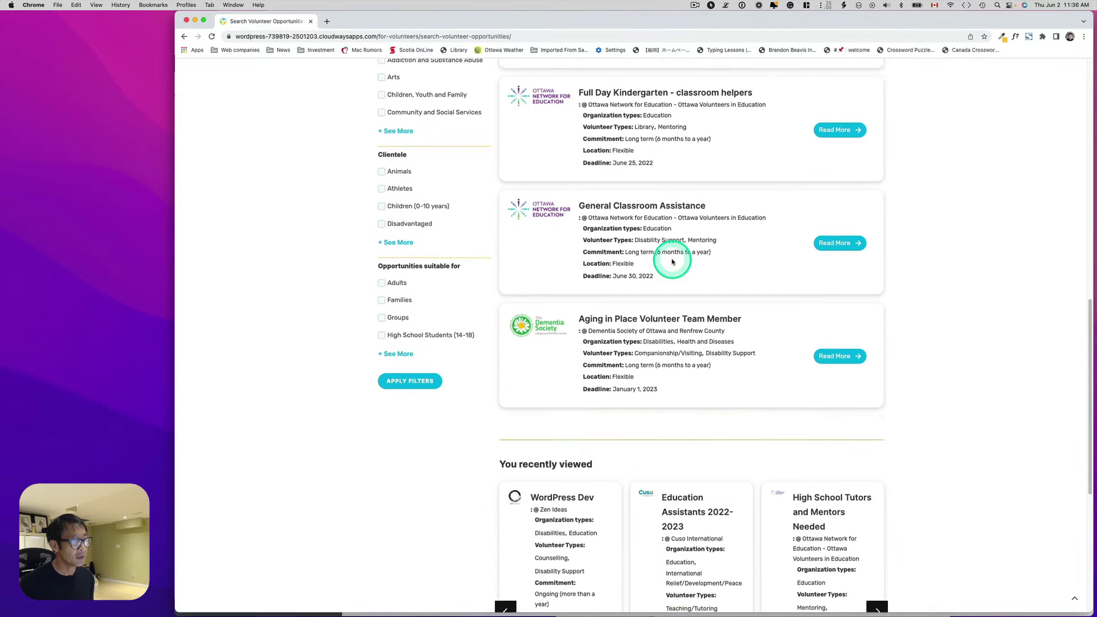
scroll(673, 263, down, 3)
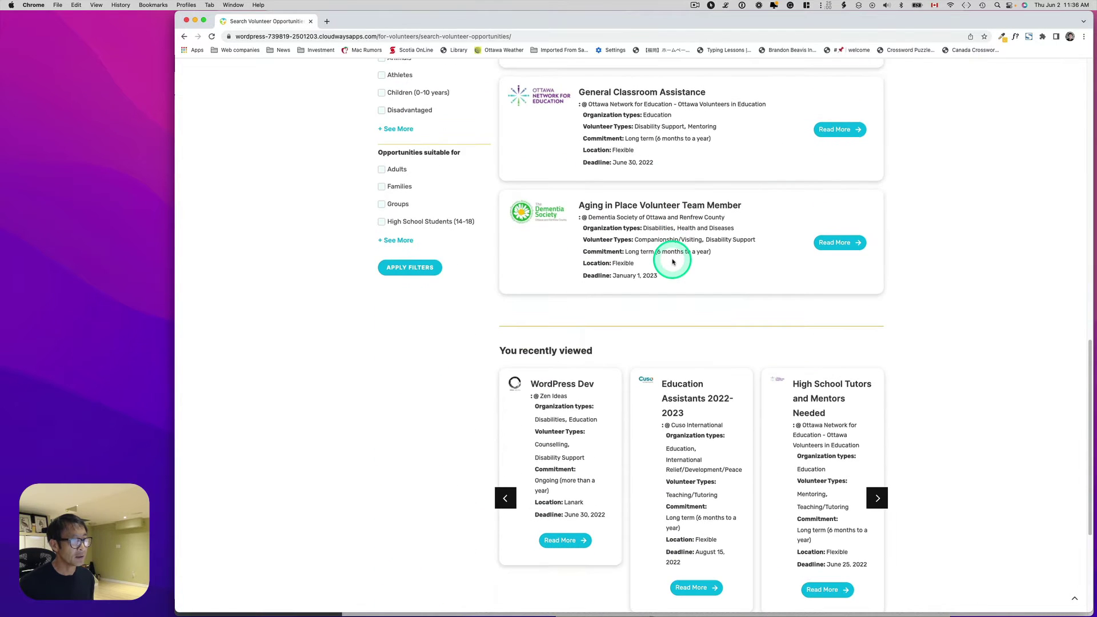
click(877, 499)
click(876, 499)
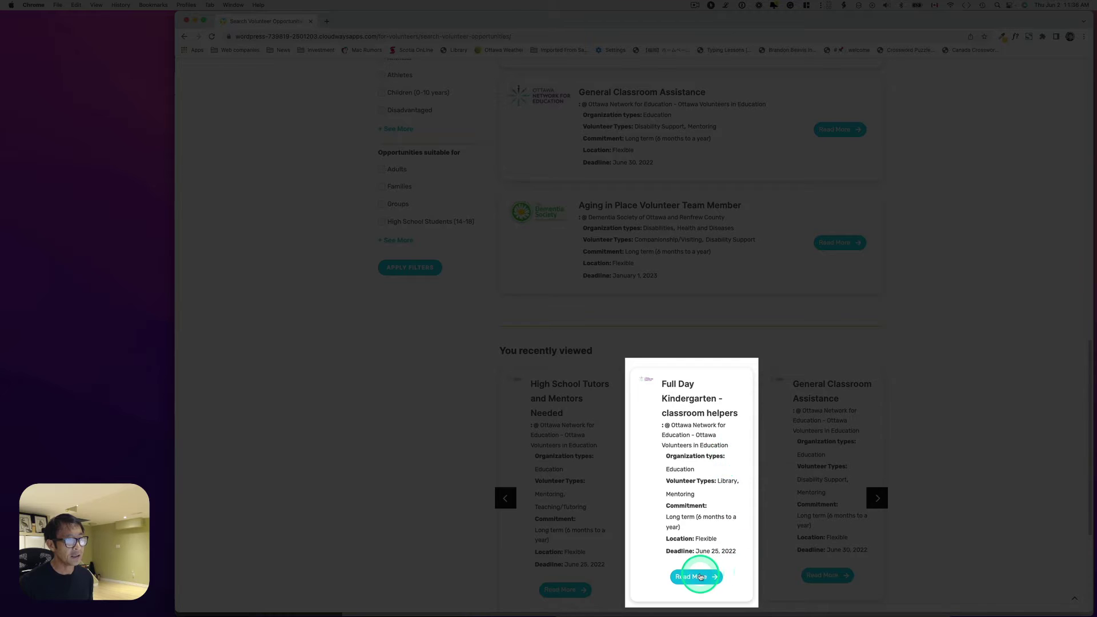
click(700, 576)
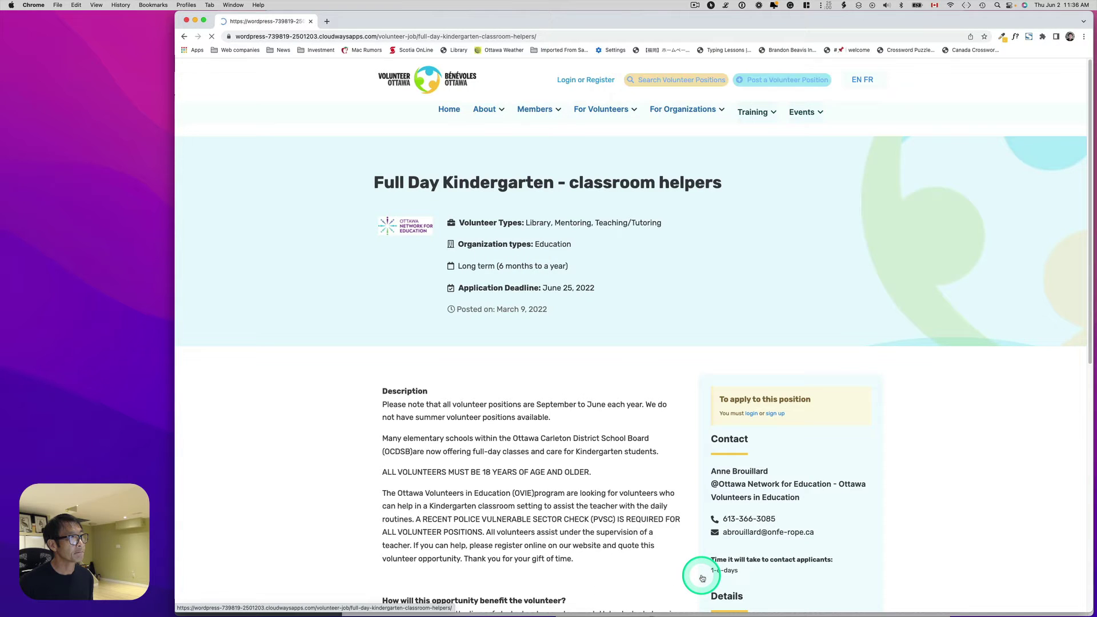
scroll(701, 576, down, 2)
scroll(657, 545, up, 2)
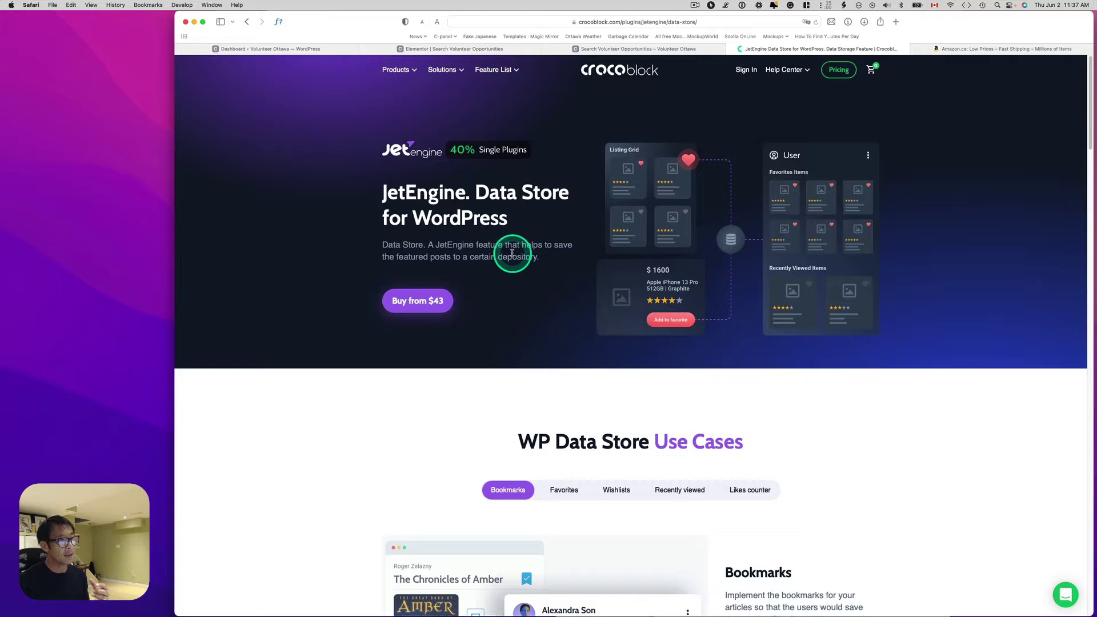
scroll(512, 255, down, 1)
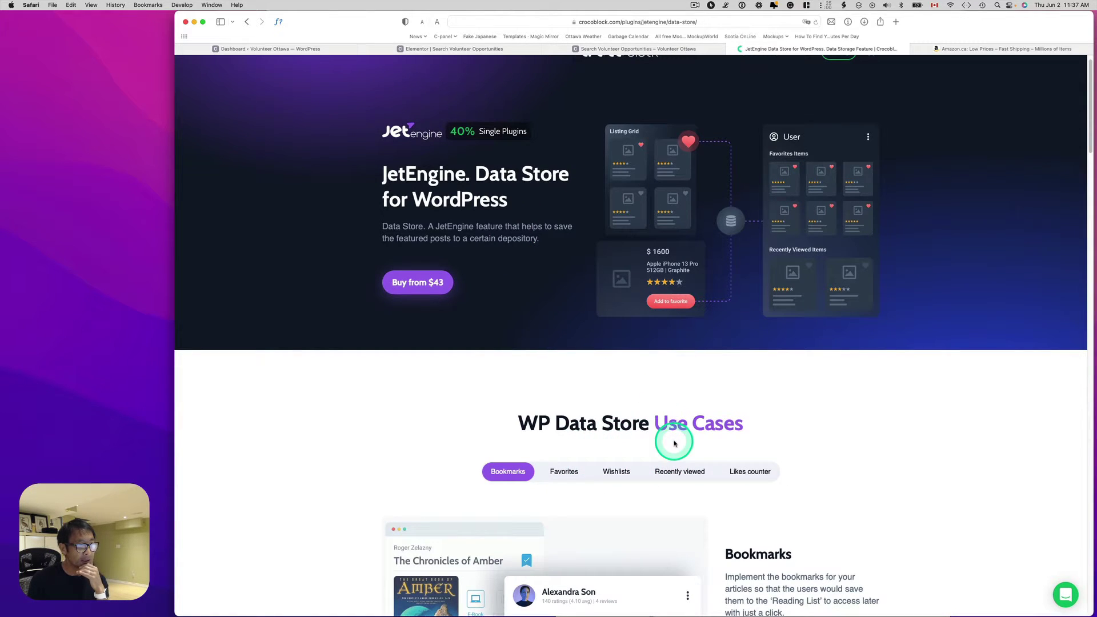
- Show the 'Recently viewed' tab under WP Data Store Use Cases
click(688, 475)
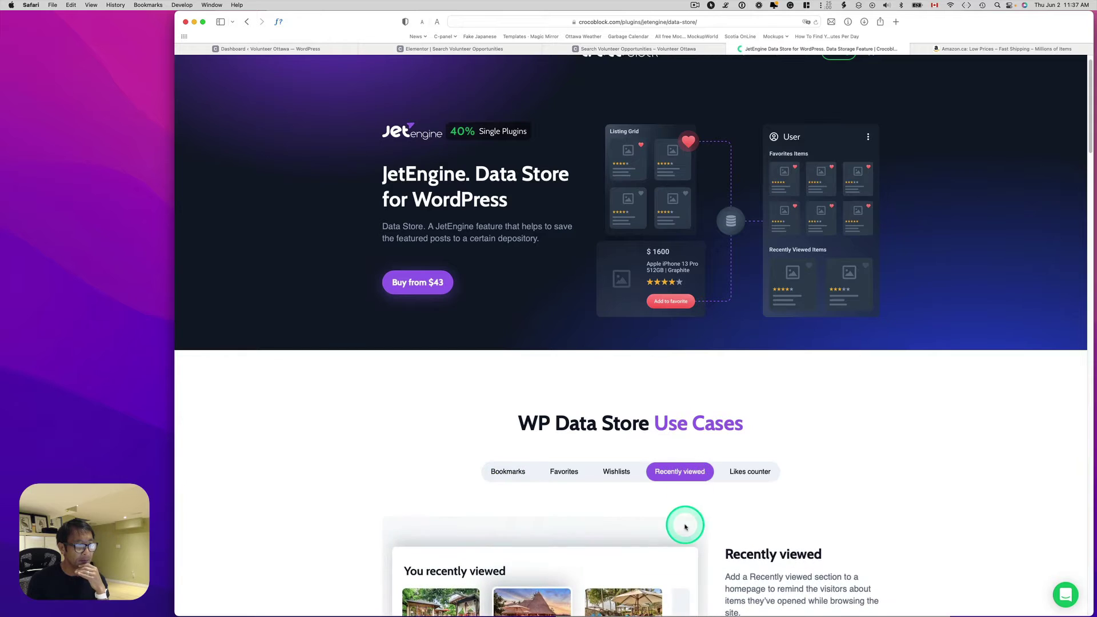
scroll(691, 521, down, 5)
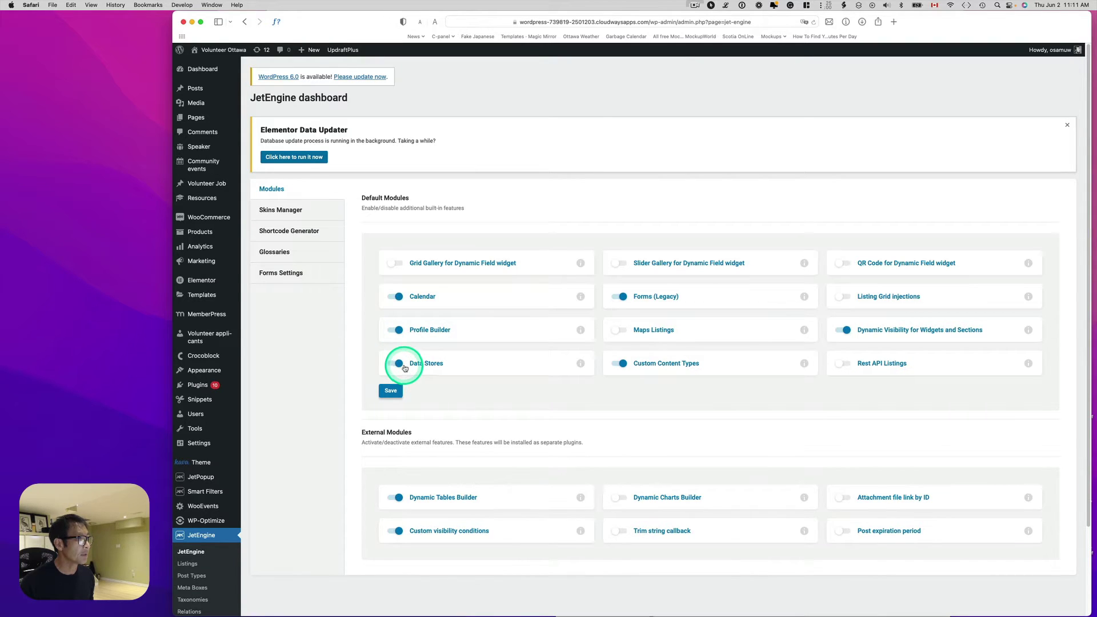
- Save the JetEngine modules with Data Stores enabled
click(392, 390)
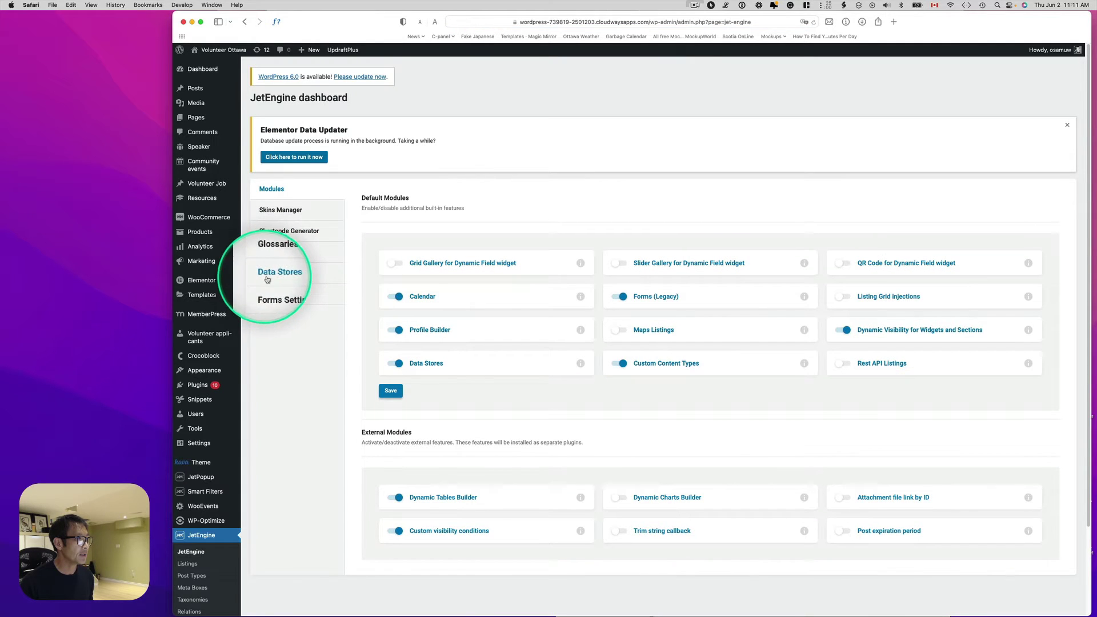
- Create a Cookies data store 'Recent viewed opportunities' with slug recent-viewed-opportunities
click(292, 275)
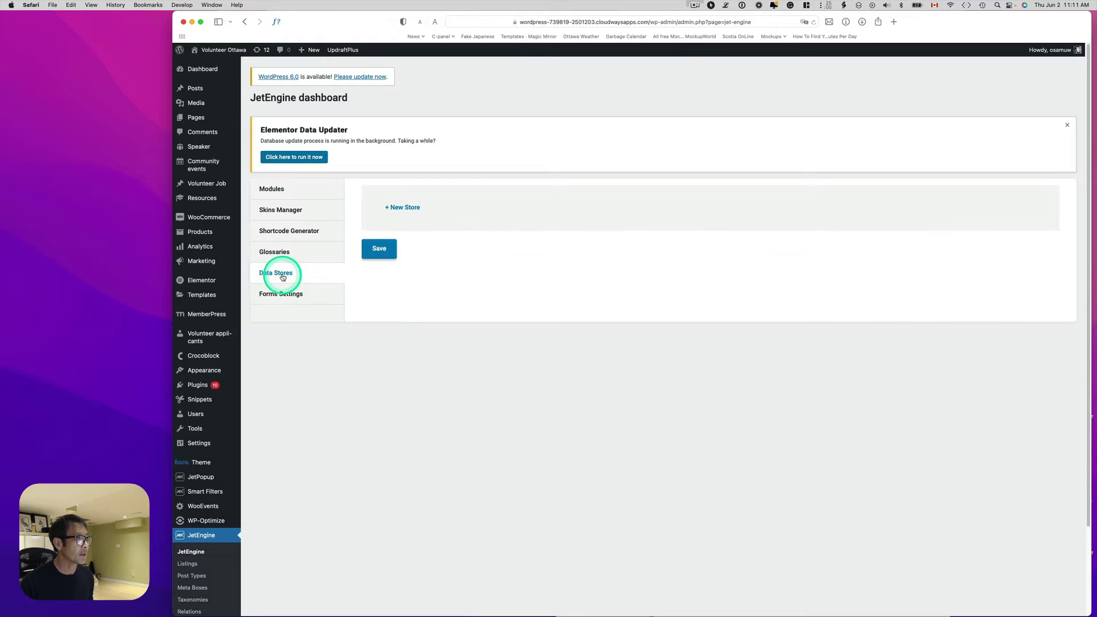
click(413, 208)
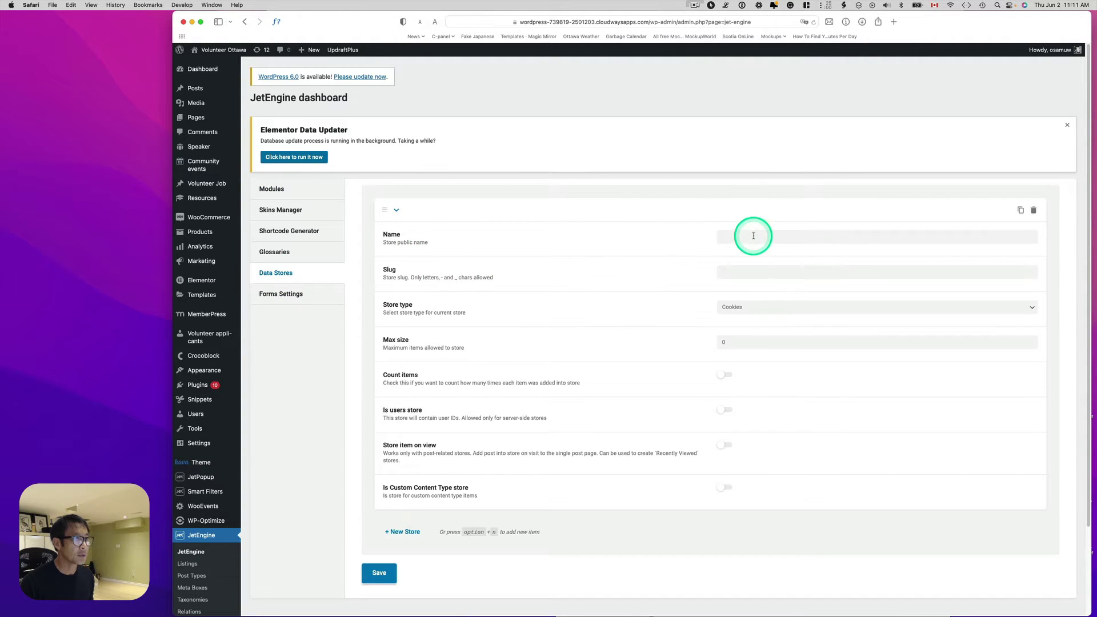
click(754, 236)
text(Recent viewed opportunities)
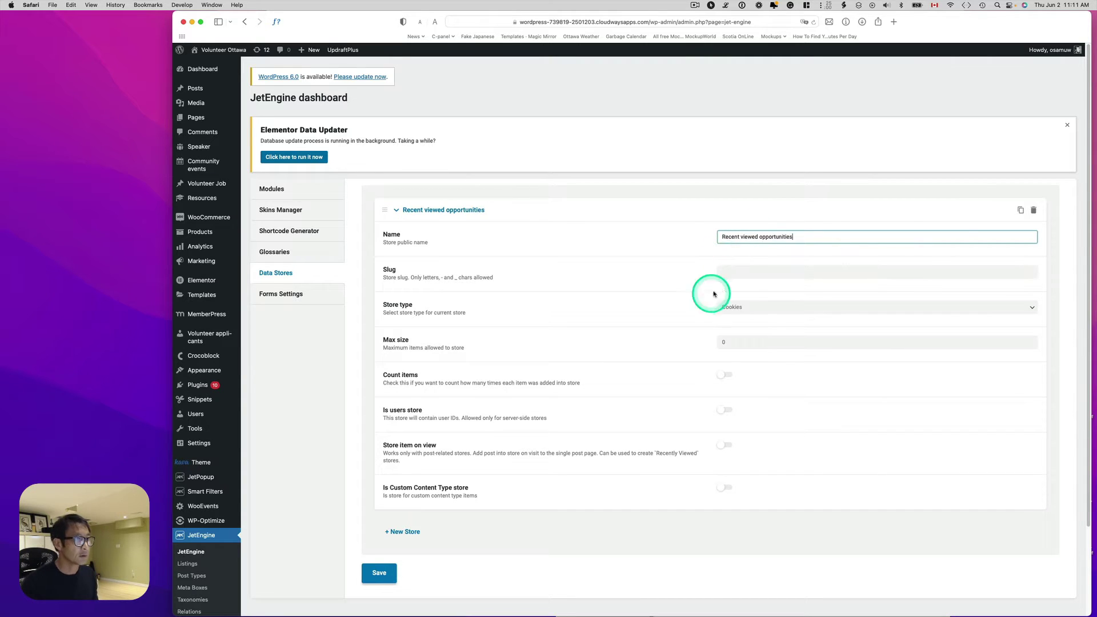
click(714, 294)
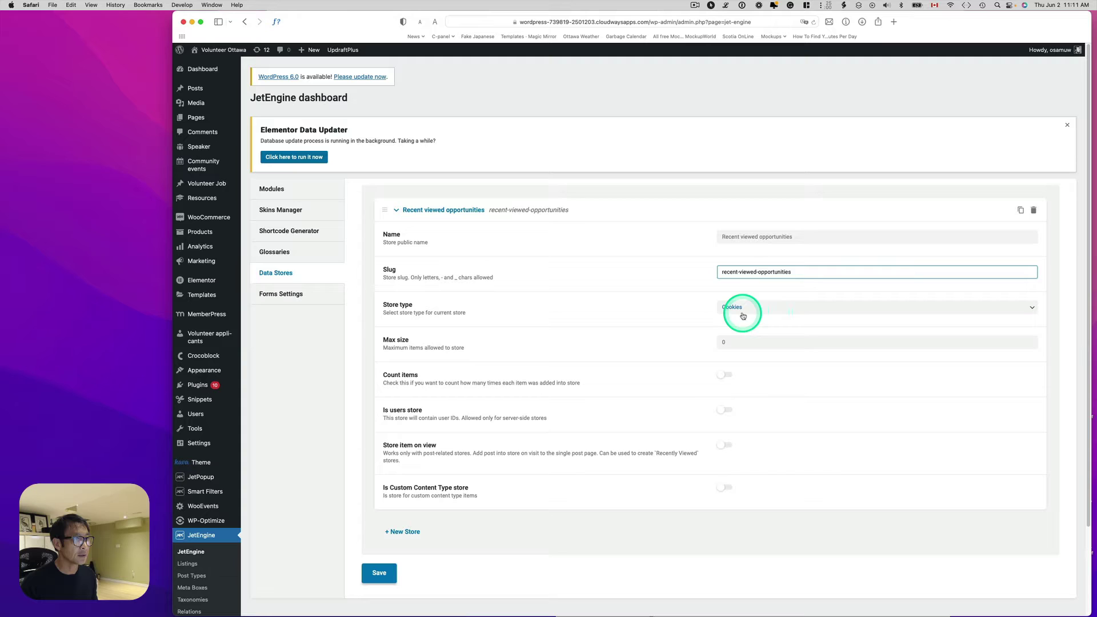
click(754, 308)
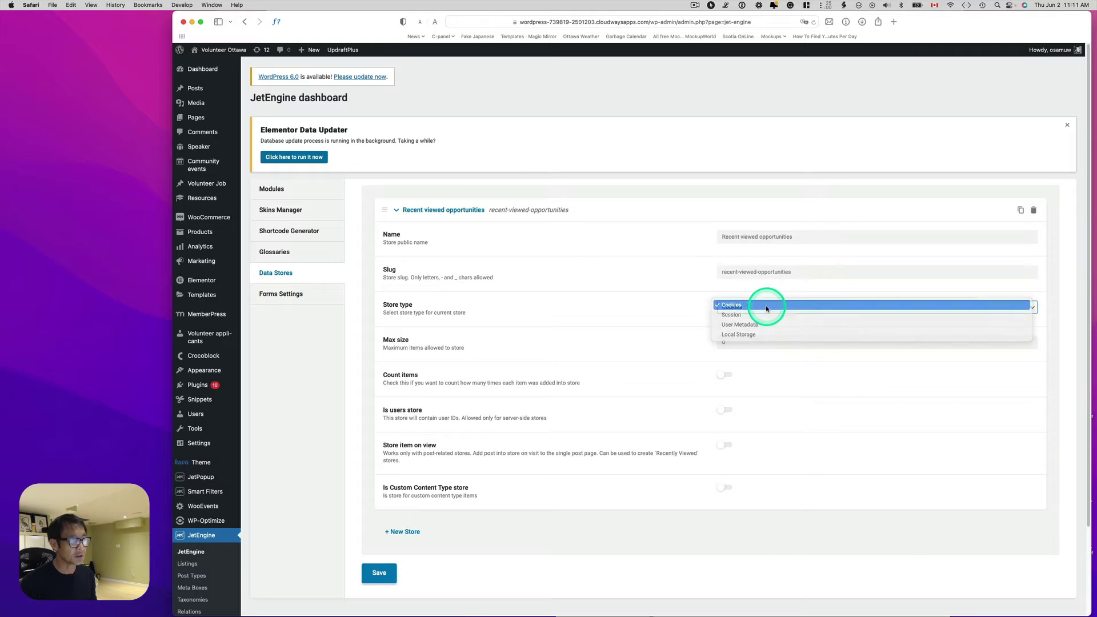
click(767, 305)
click(453, 422)
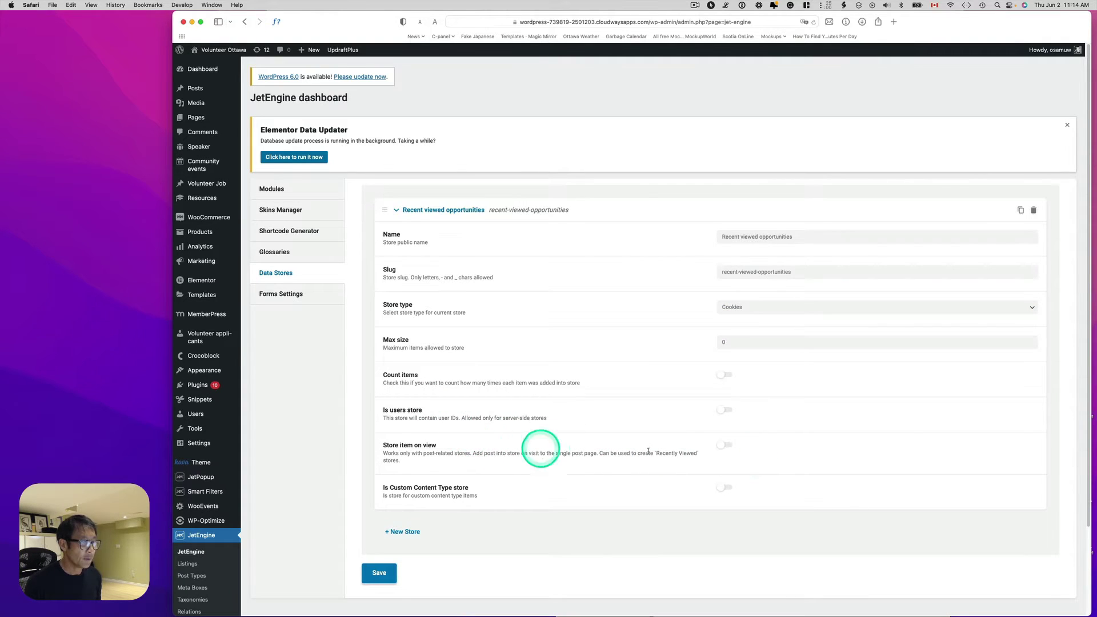
- Enable 'Store item on view' and watch the Volunteer Job post type
click(725, 448)
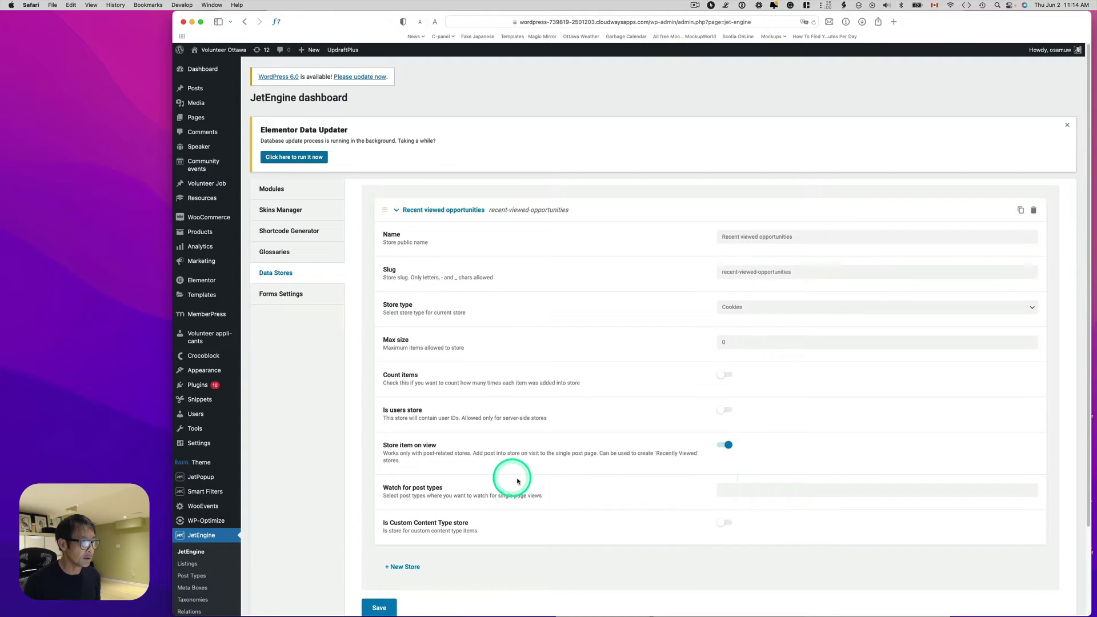
click(754, 490)
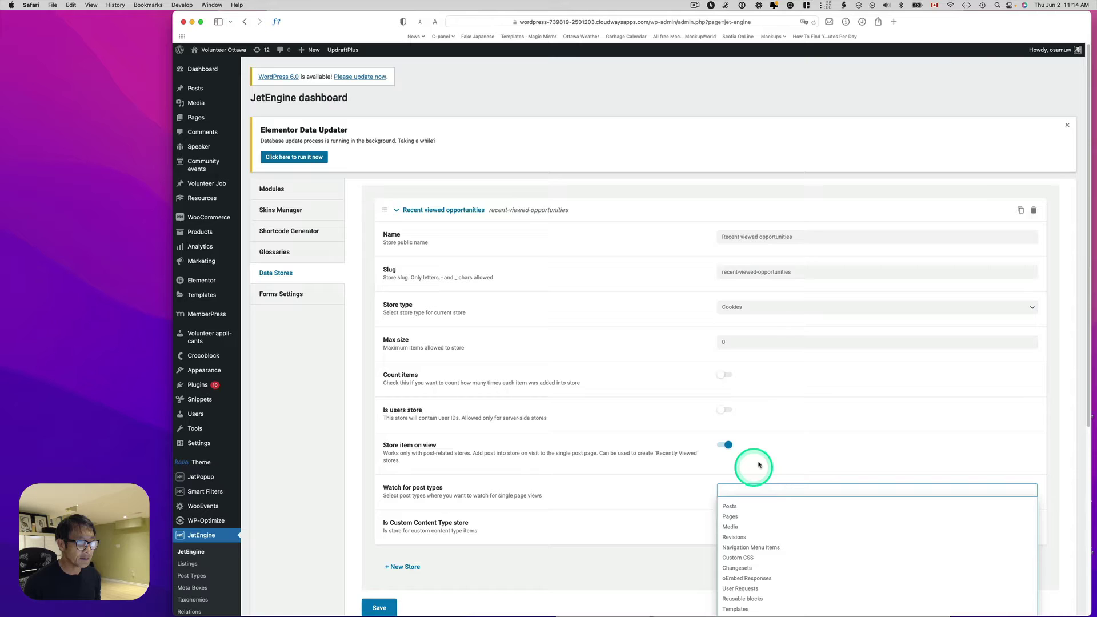
scroll(793, 536, down, 1)
scroll(797, 539, down, 1)
scroll(797, 540, down, 3)
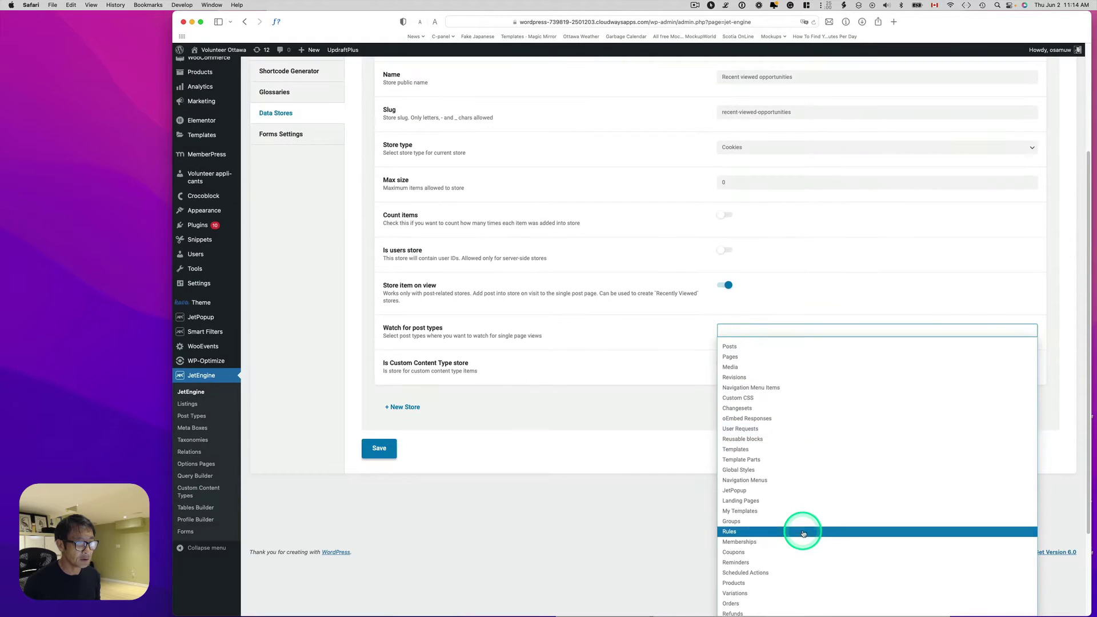
scroll(801, 539, down, 3)
scroll(809, 533, down, 1)
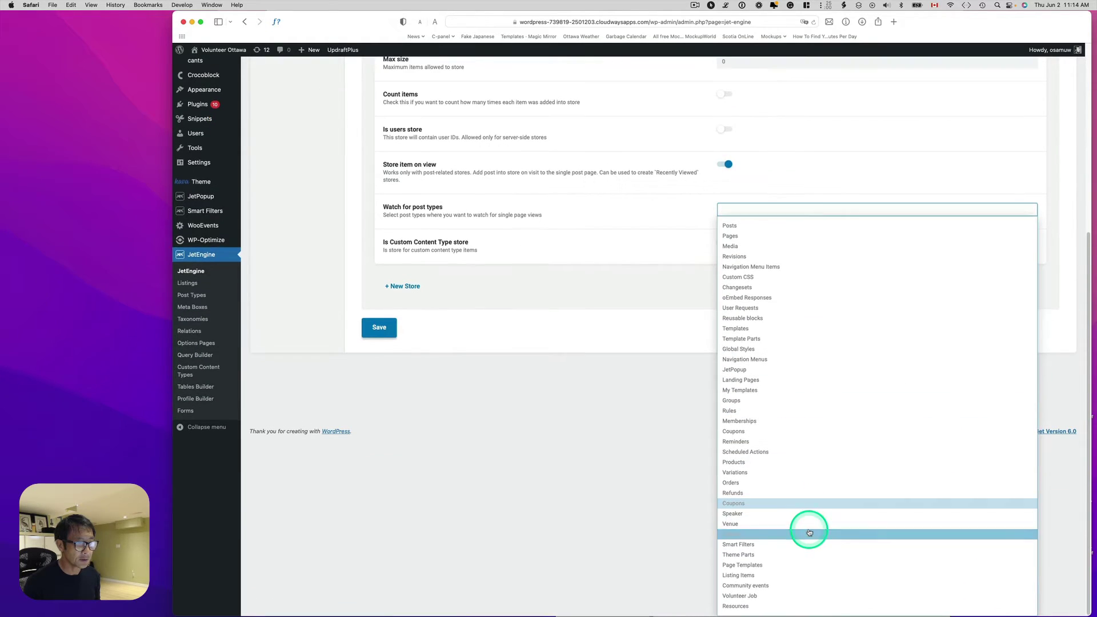
click(769, 593)
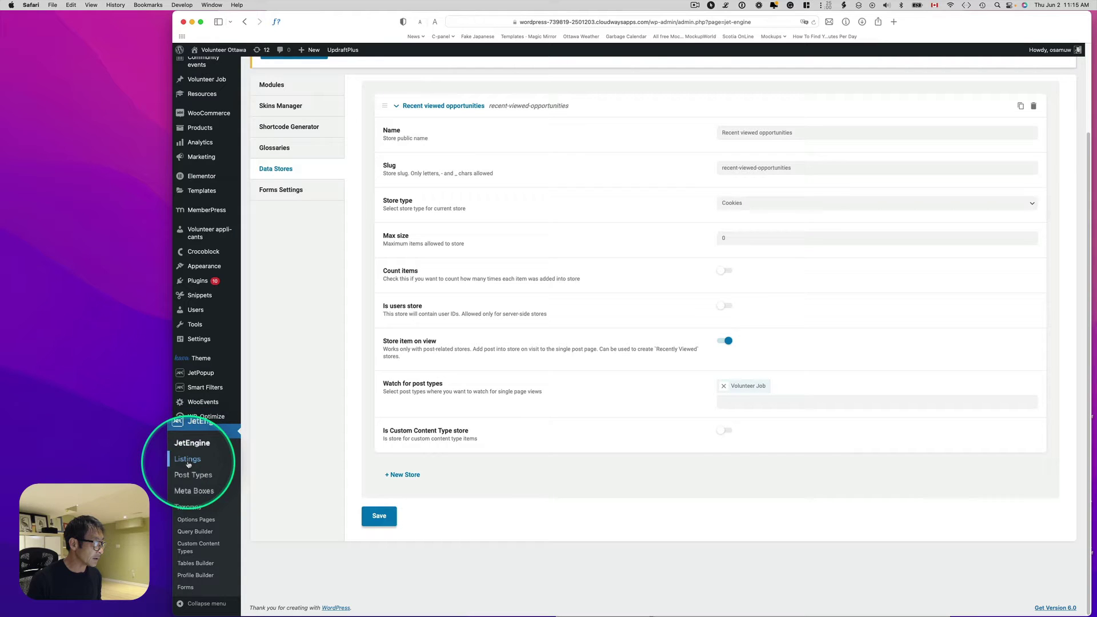
- Open JetEngine Listings and open Volunteer Job Listing in Elementor in a new tab
right_click(188, 464)
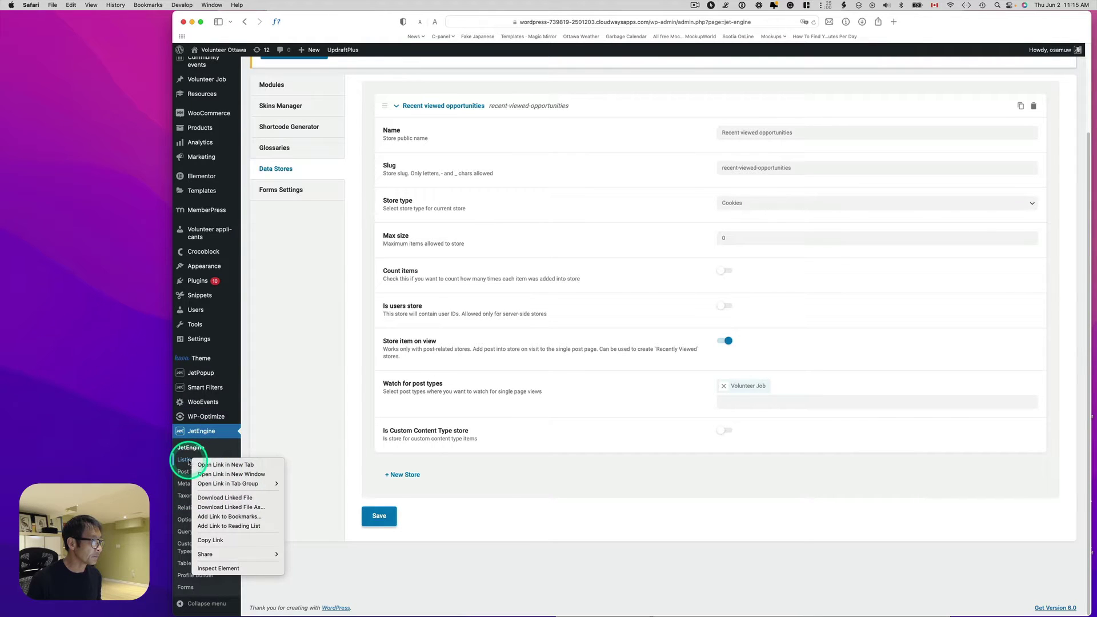
click(187, 460)
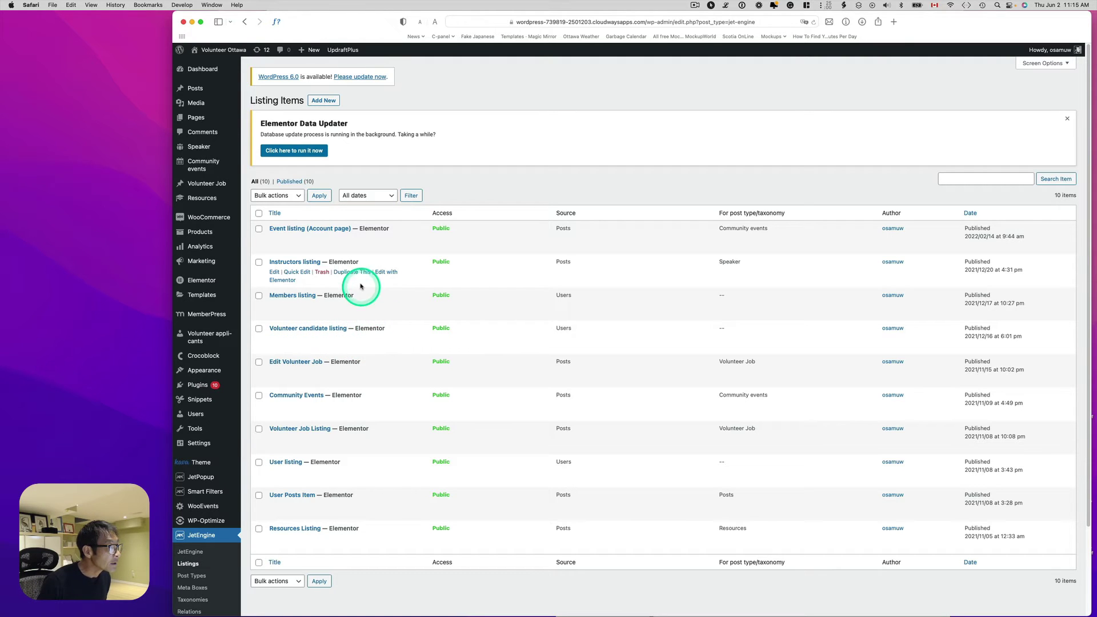
mouse_move(292, 433)
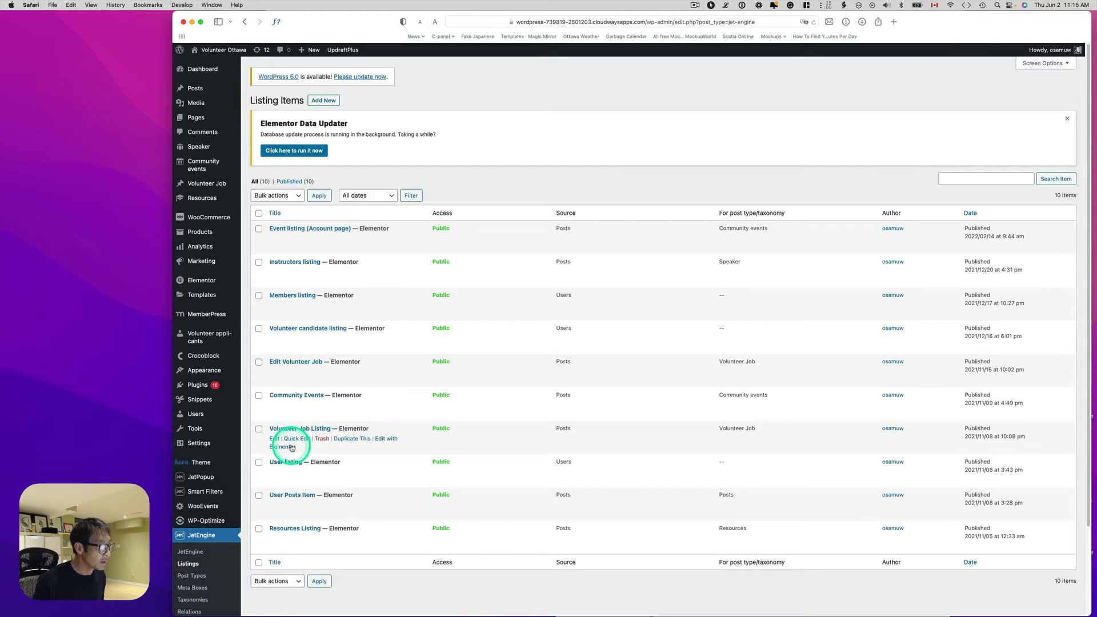
right_click(385, 438)
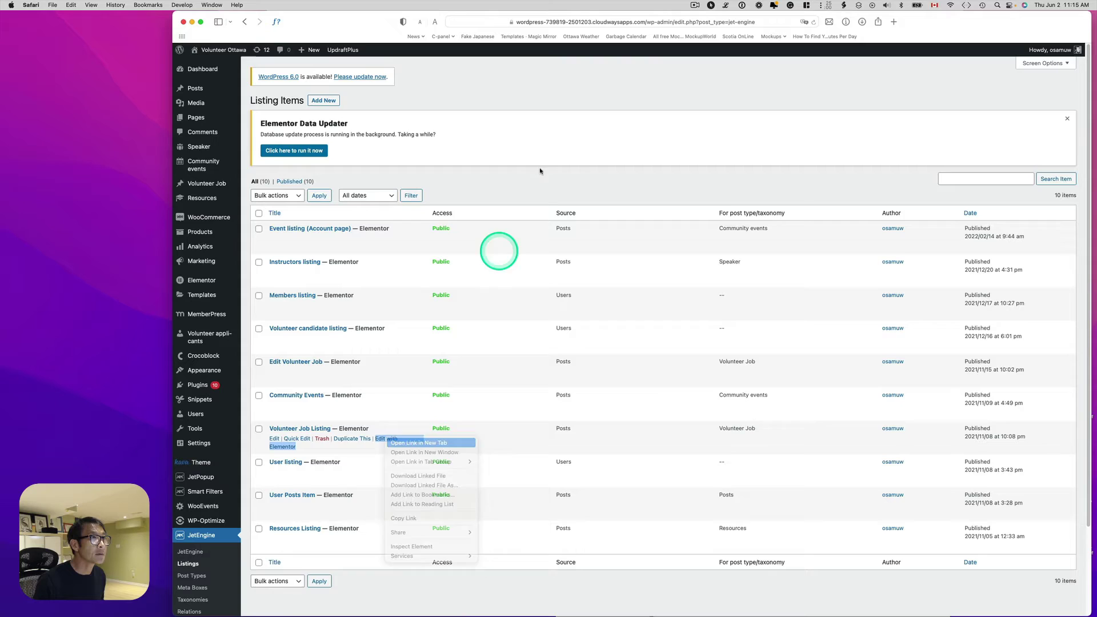
click(722, 51)
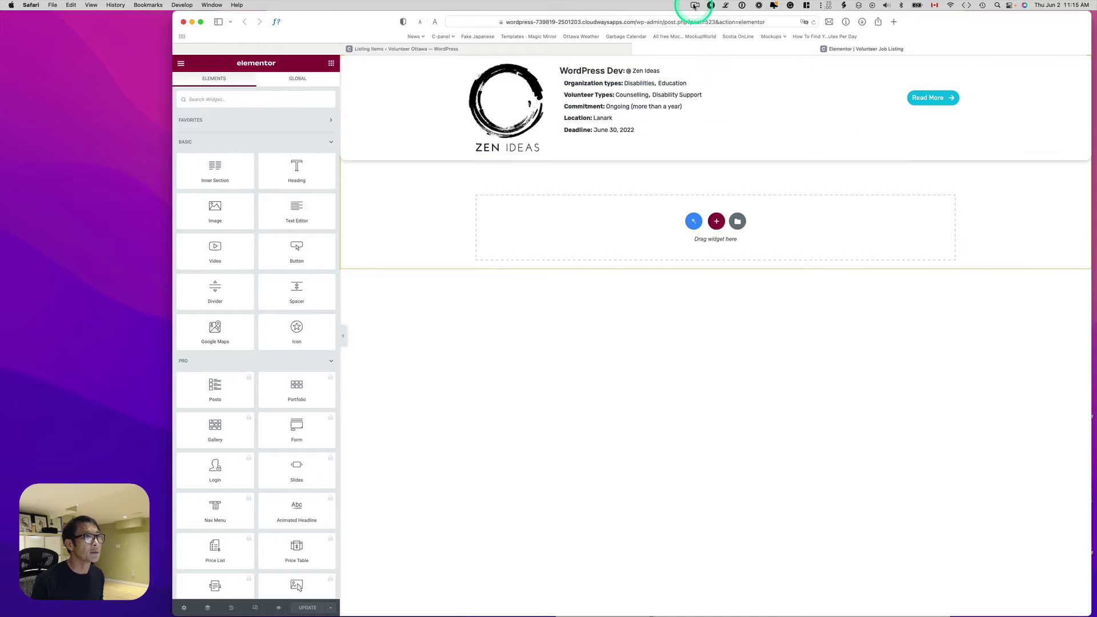
- Back in the listings table, duplicate Volunteer Job Listing as a draft
click(579, 49)
drag(391, 458, 350, 456)
click(350, 453)
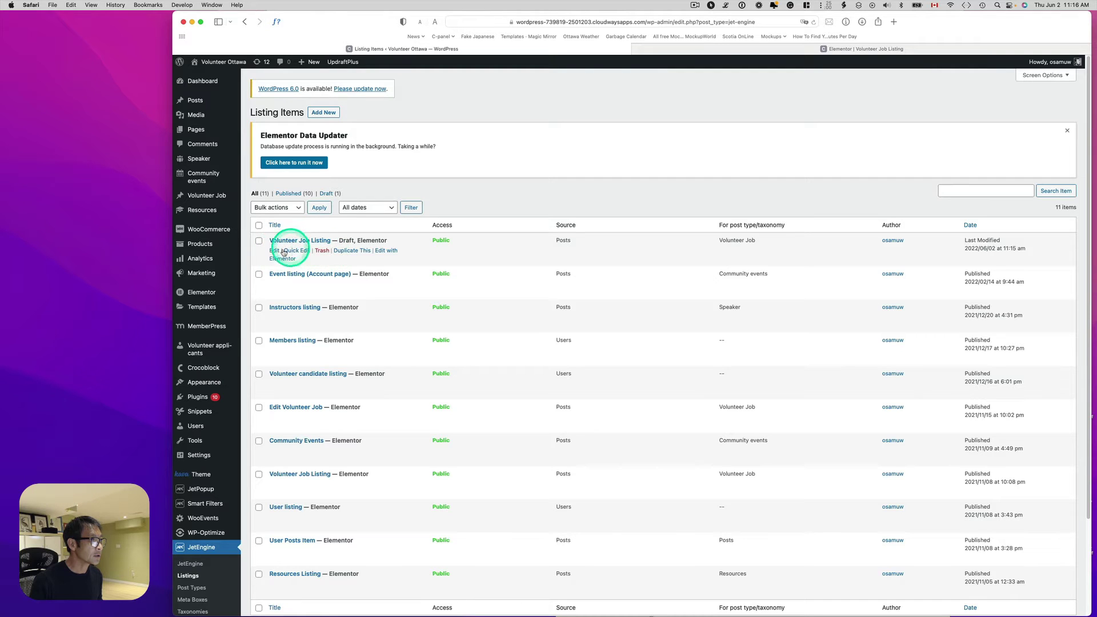
- Quick-edit the draft copy's title to 'Volunteer Job recently viewed' and update it
click(291, 251)
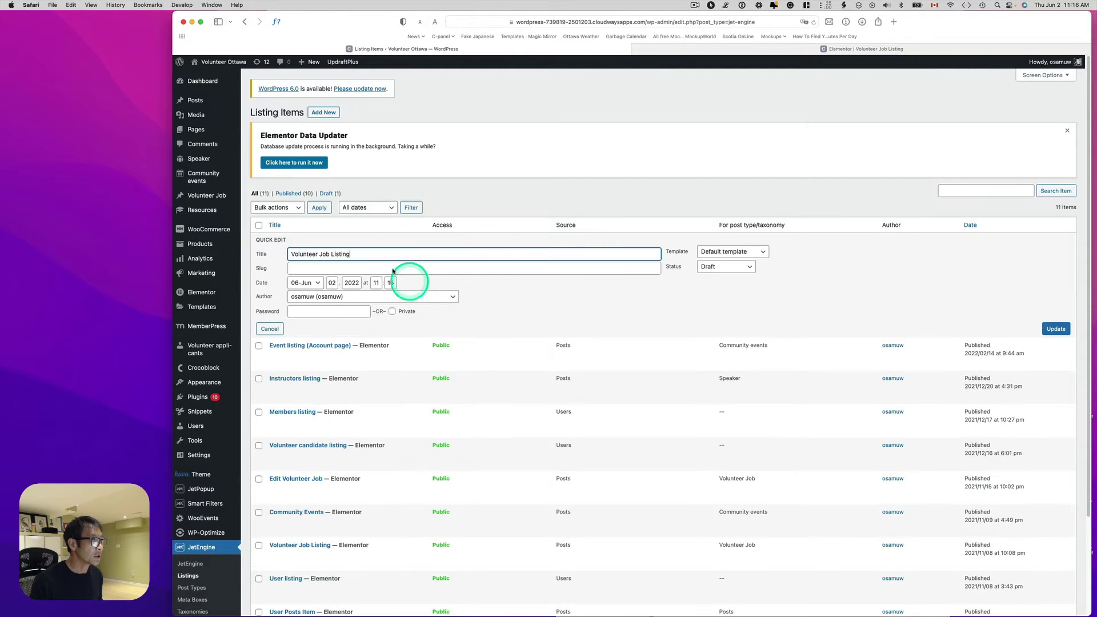
click(345, 251)
drag(345, 254, 460, 274)
text(recently viewed)
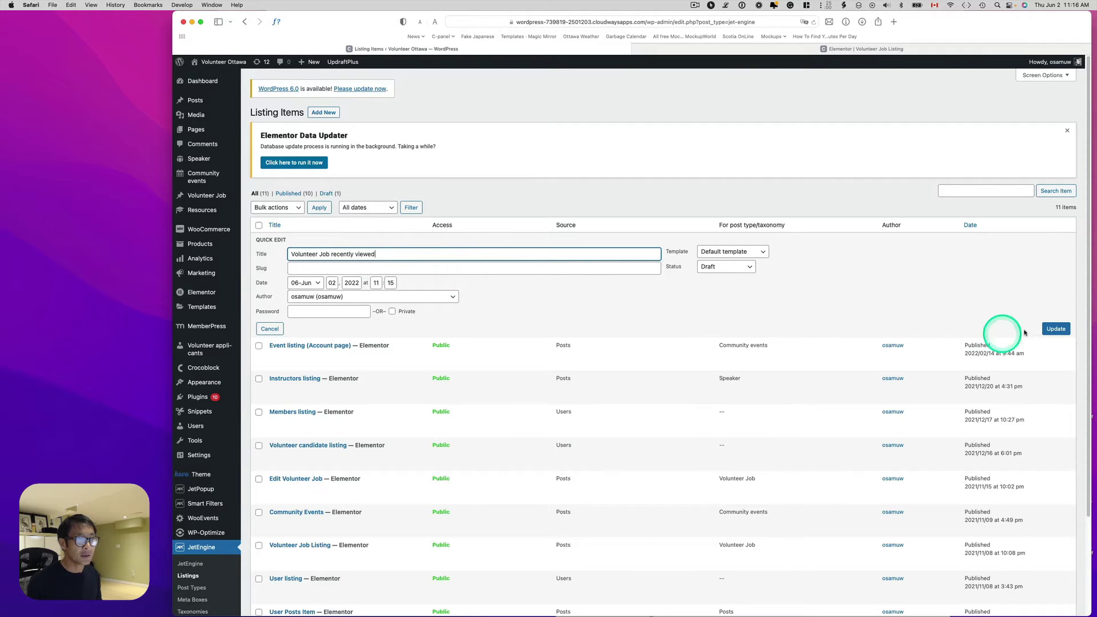
click(1053, 328)
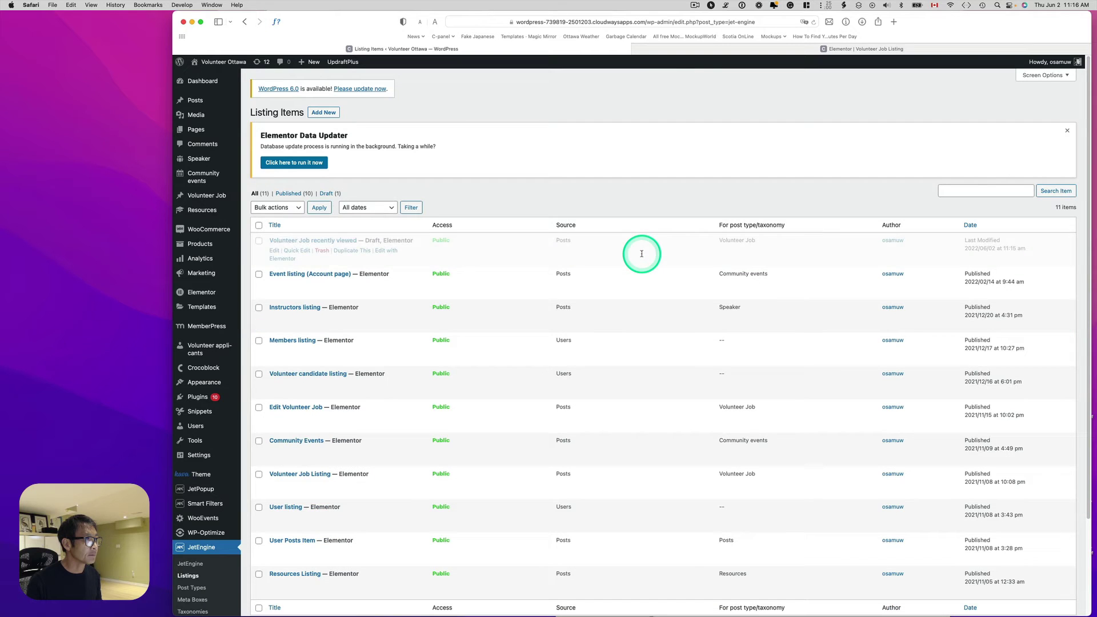
- Shrink the ZEN IDEAS logo, move Read More under Deadline, and delete the empty column
click(383, 253)
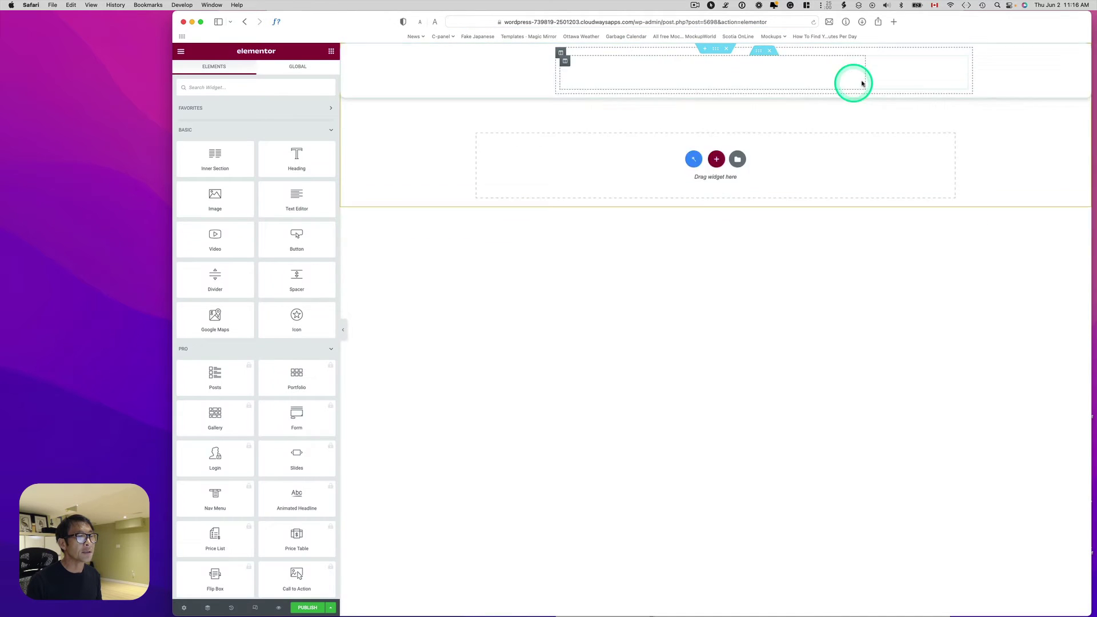
click(549, 87)
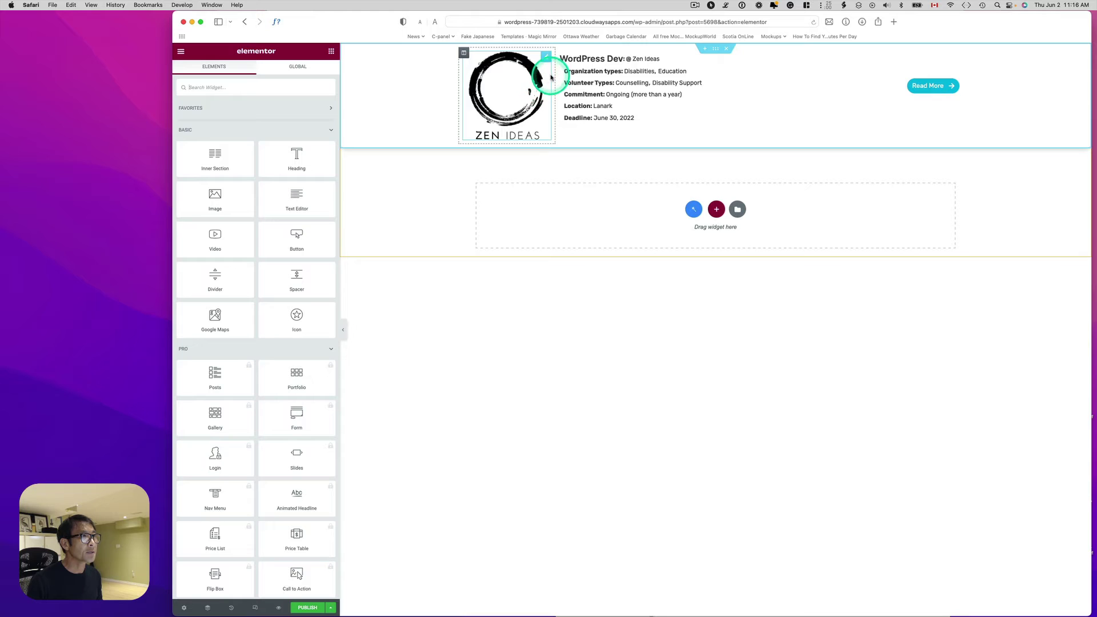
drag(550, 78, 536, 75)
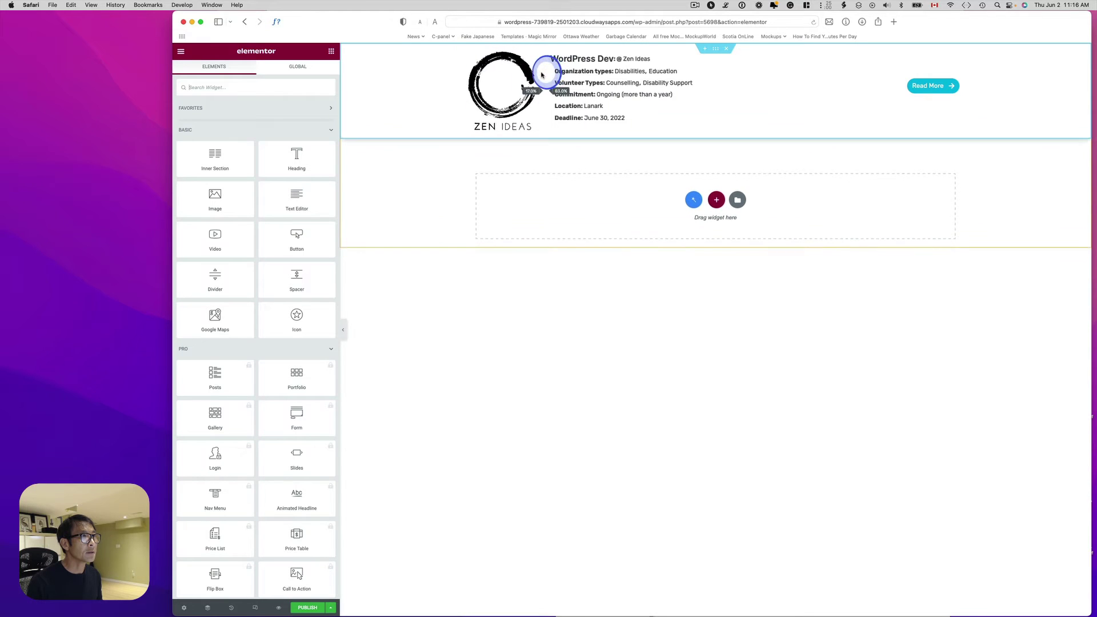
mouse_move(932, 86)
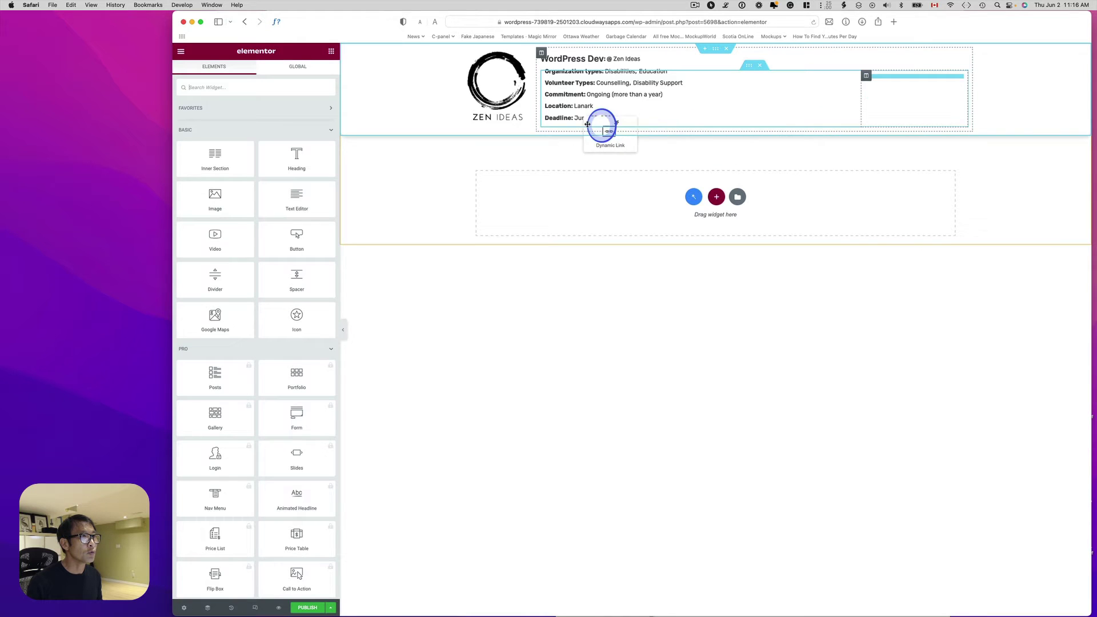
drag(958, 79, 683, 116)
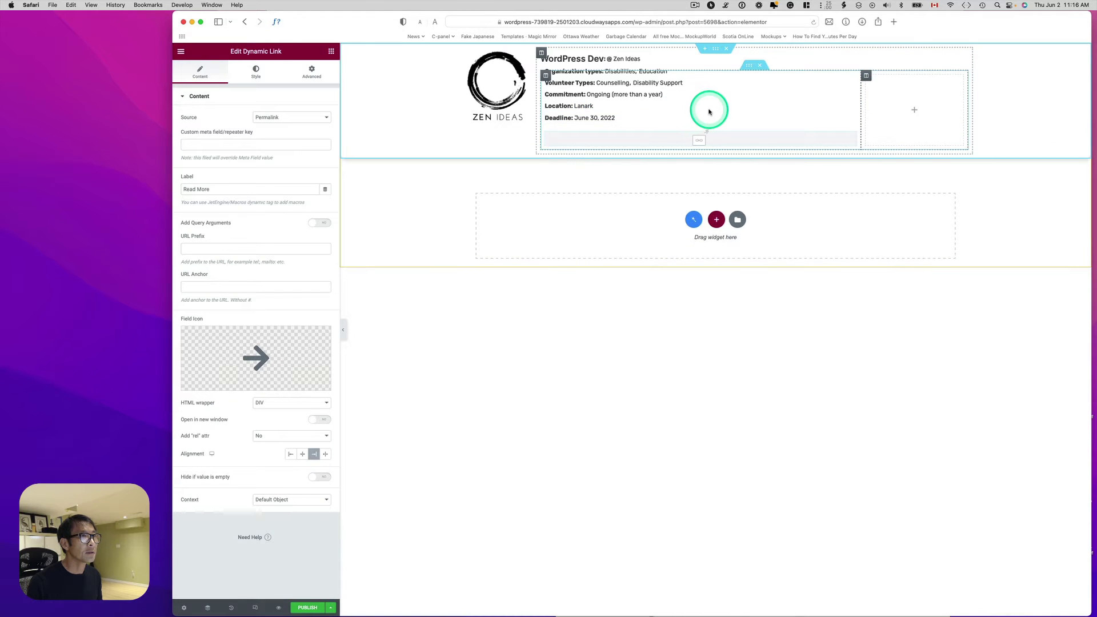
right_click(867, 75)
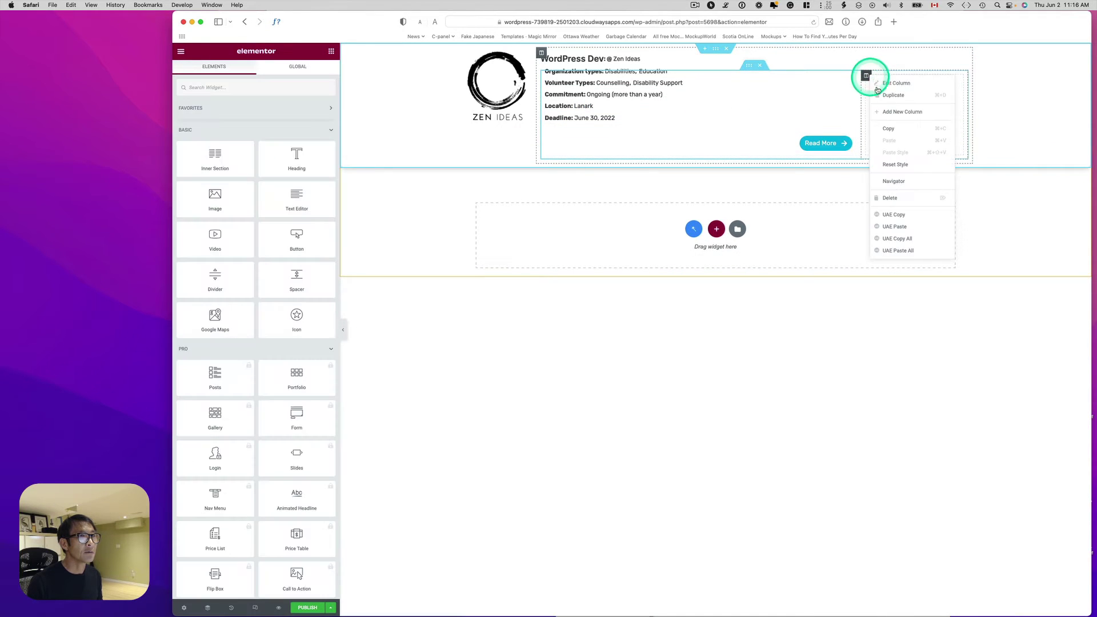
click(917, 213)
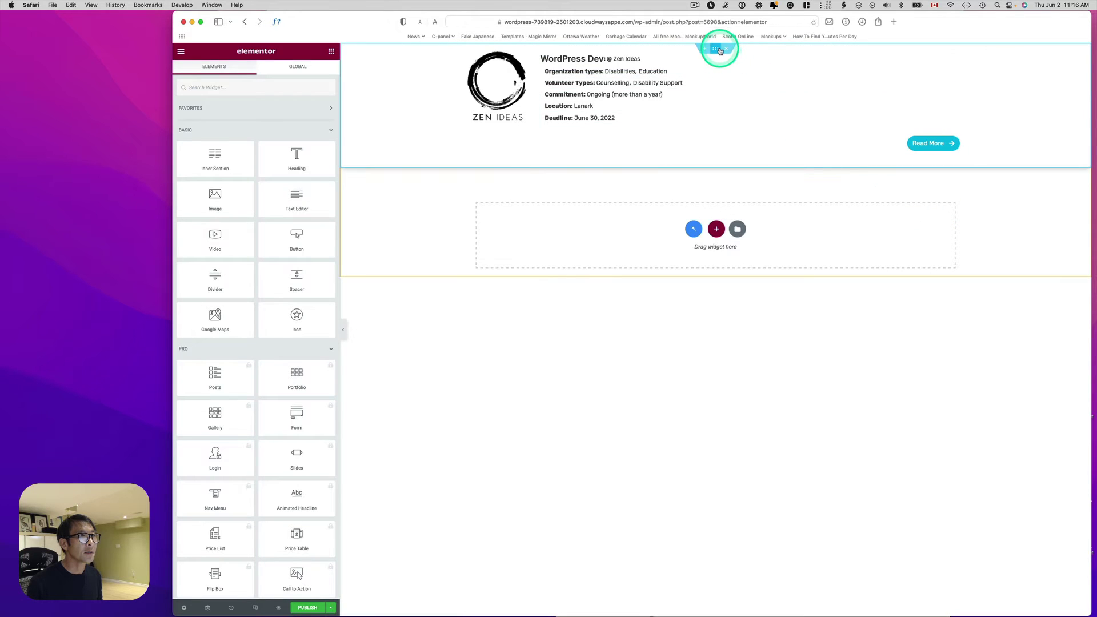
- Narrow the section to 583 width, align Read More to Start, and publish
click(716, 49)
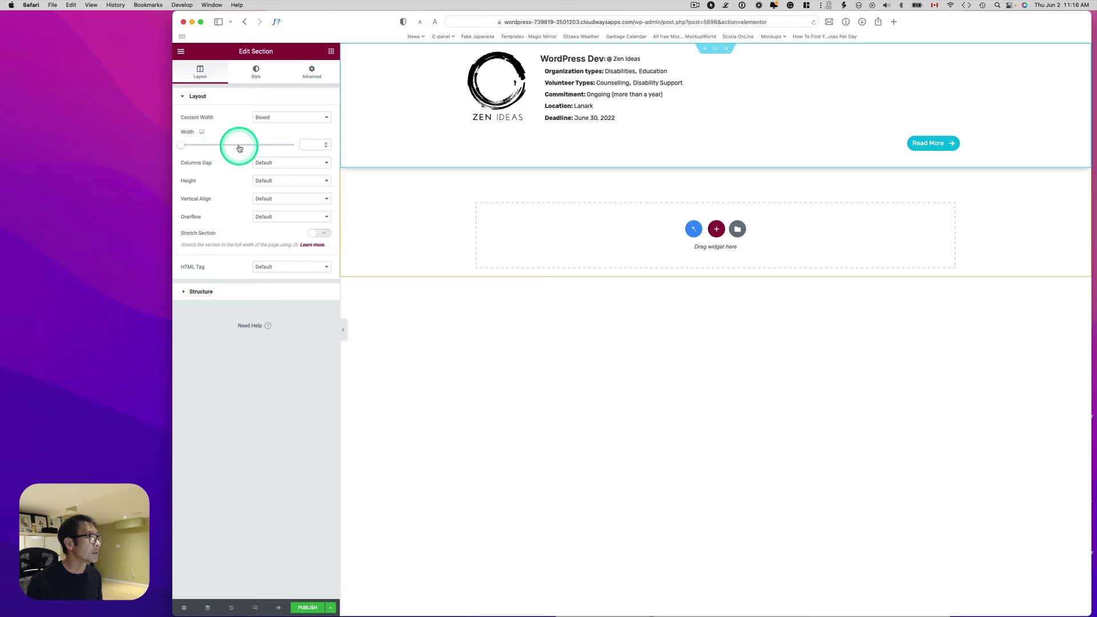
drag(240, 147, 191, 148)
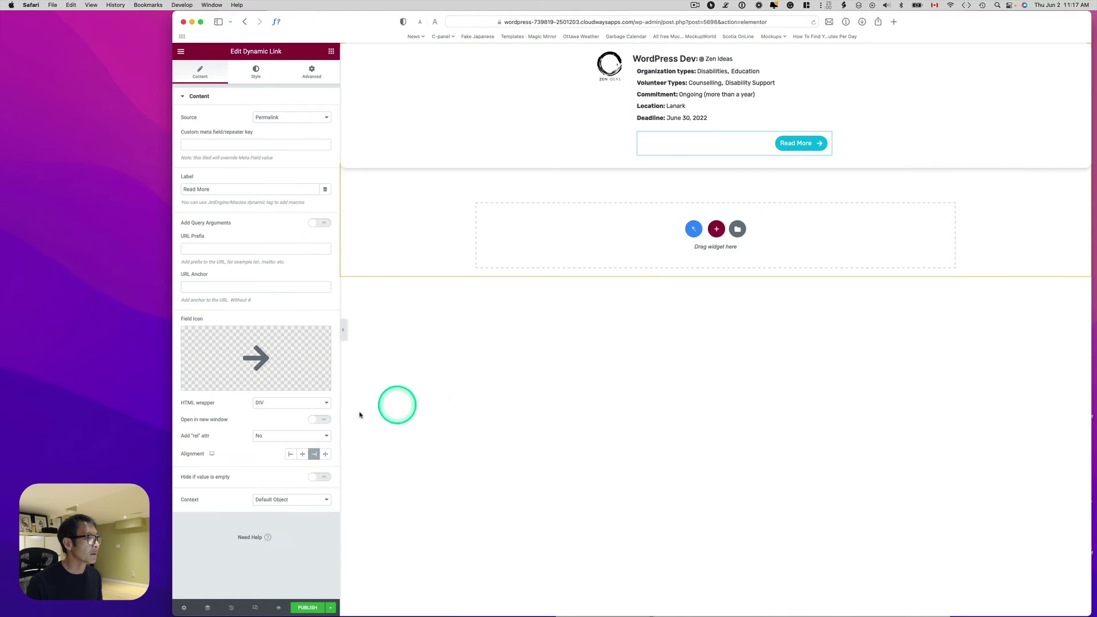
click(288, 457)
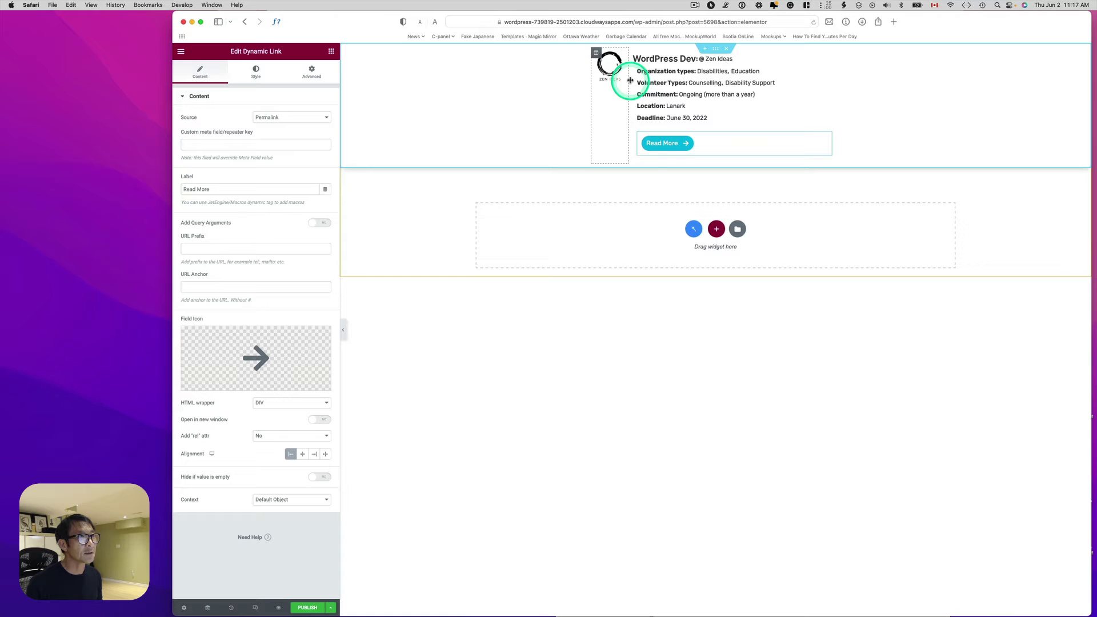
drag(629, 79, 645, 80)
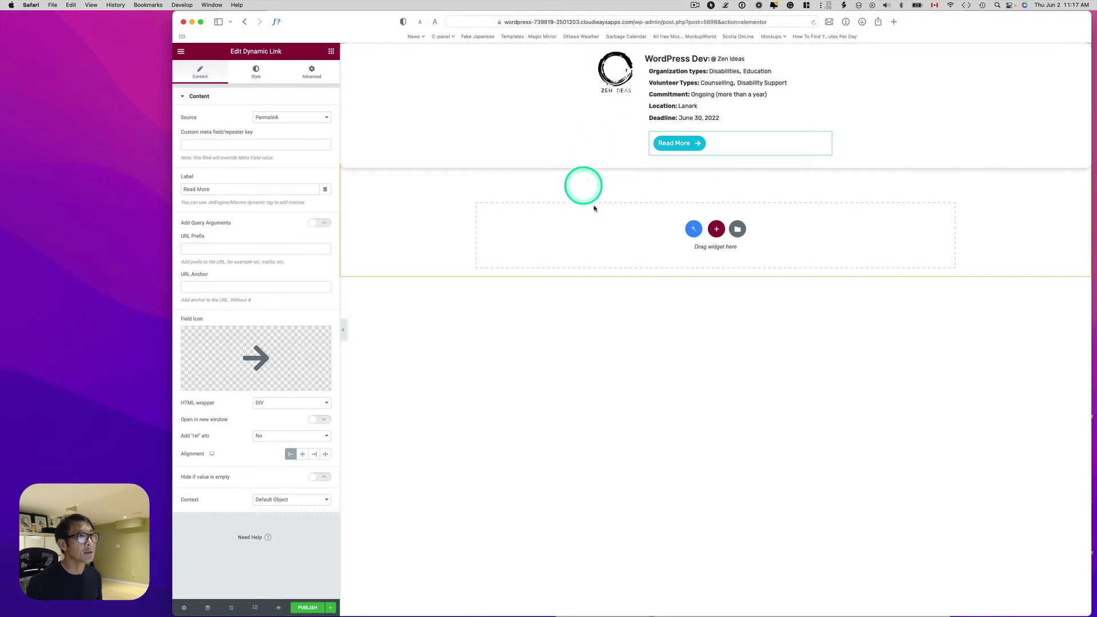
click(353, 136)
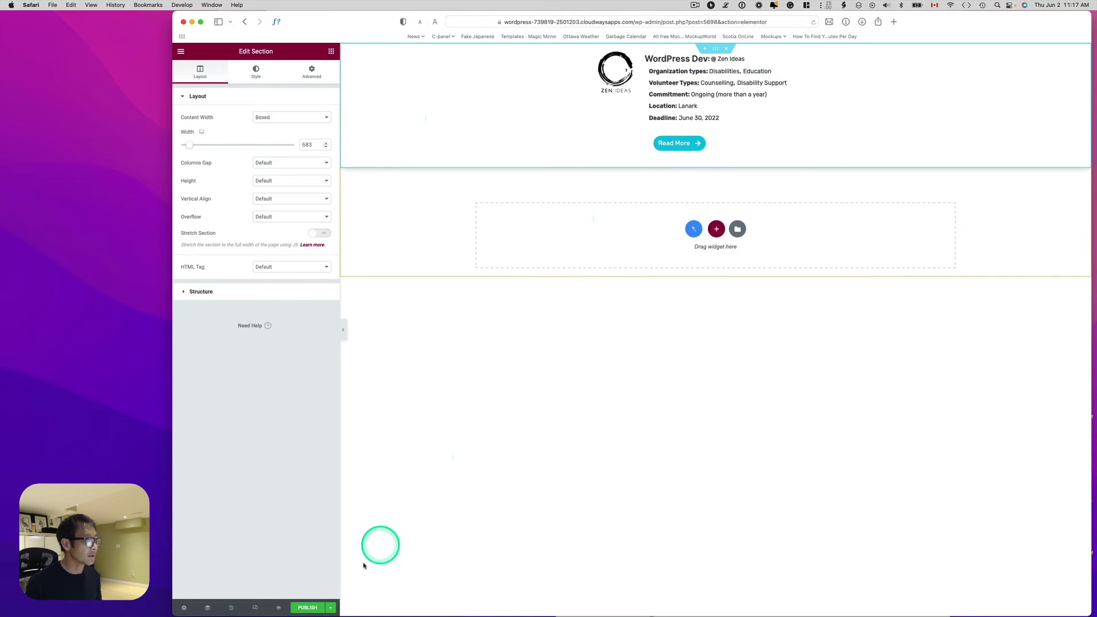
click(310, 609)
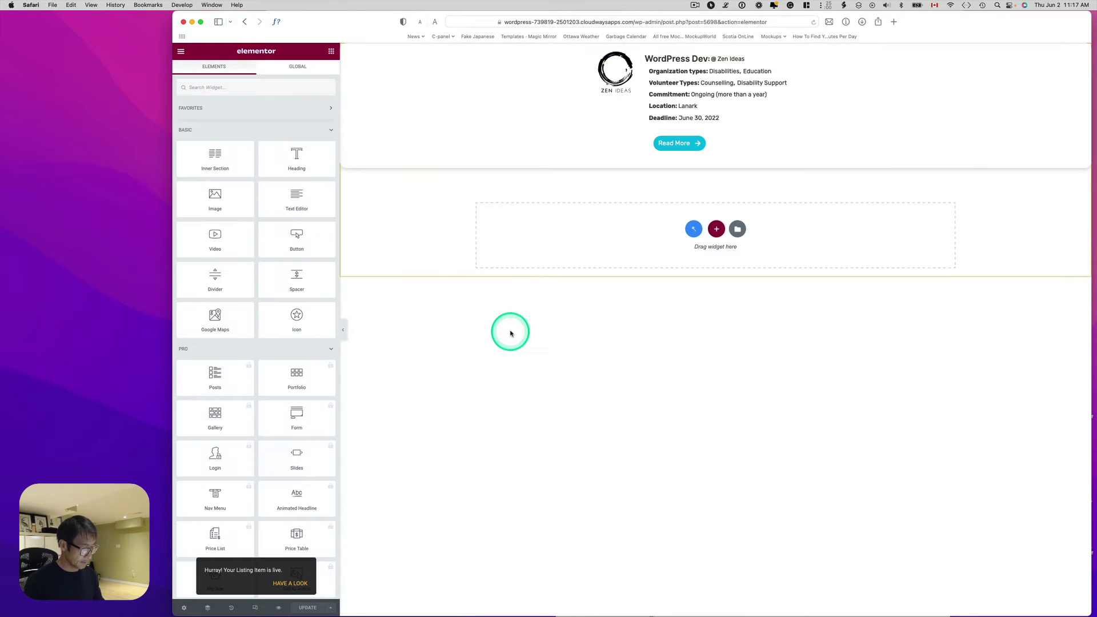
- Go to the WordPress dashboard via the Finder and open the live Volunteer Ottawa site in a new tab
key(super+e)
text(dash)
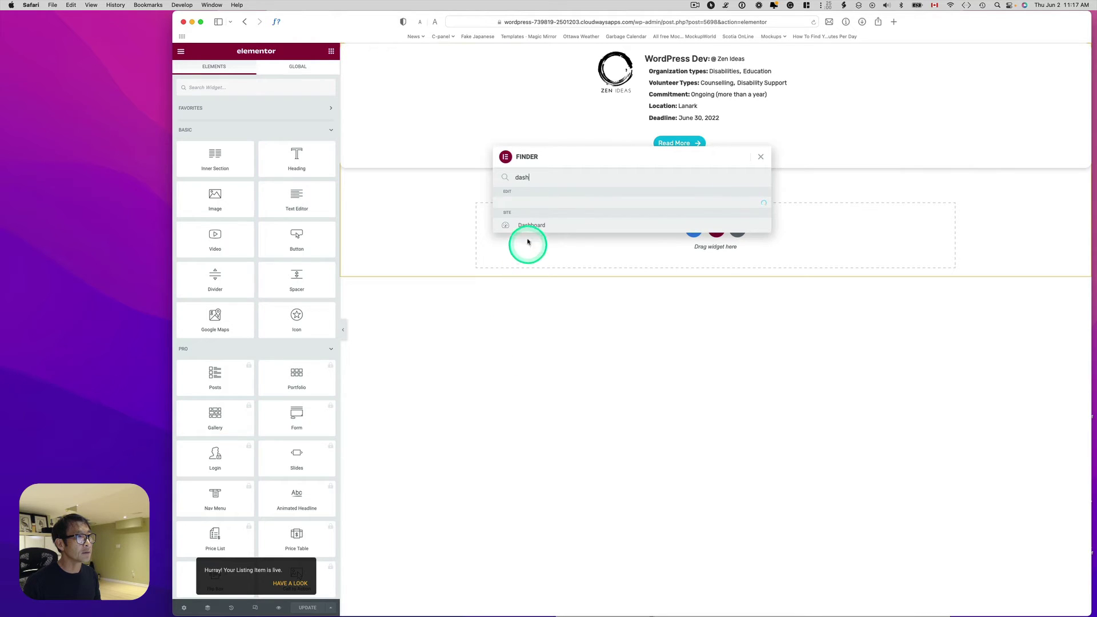
click(526, 225)
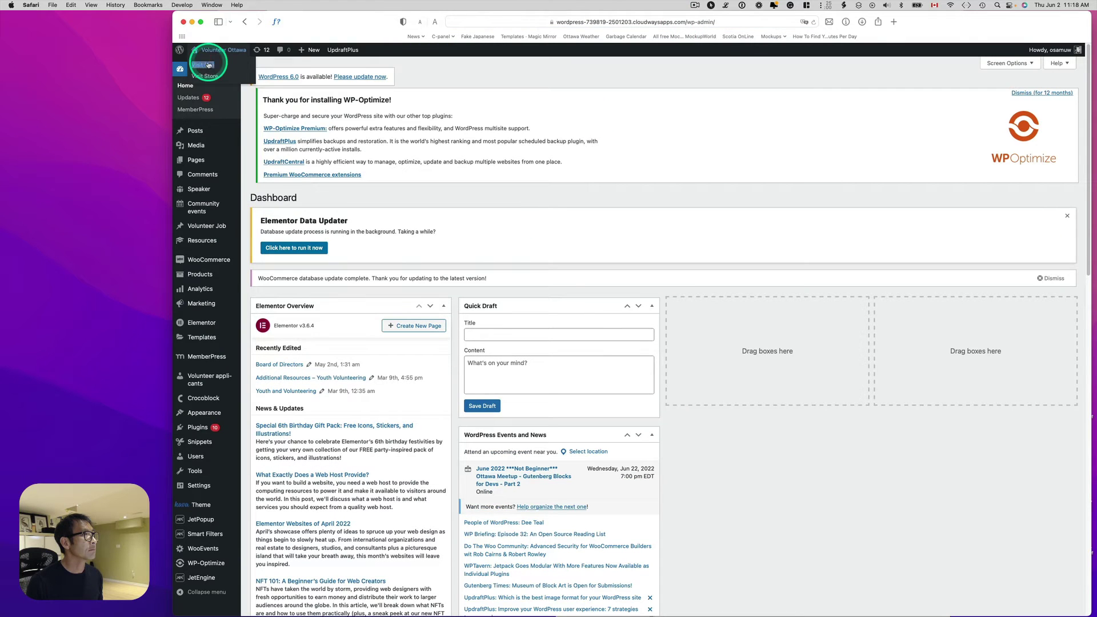
right_click(211, 63)
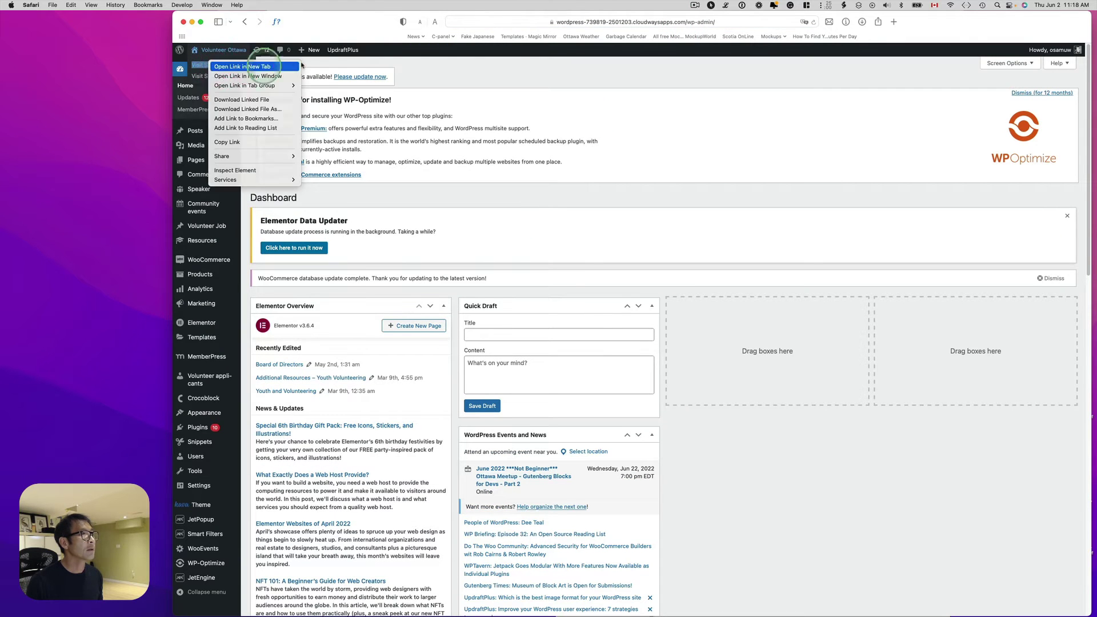
click(296, 66)
click(738, 49)
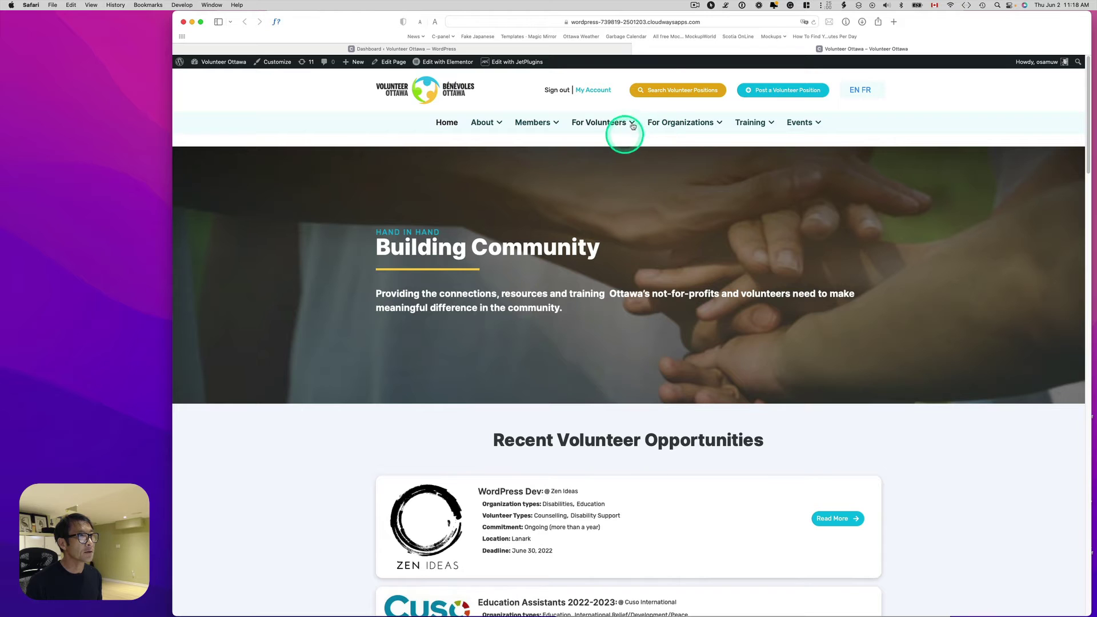
- Open Search Volunteer Positions and load that page in Elementor from the admin bar
click(672, 93)
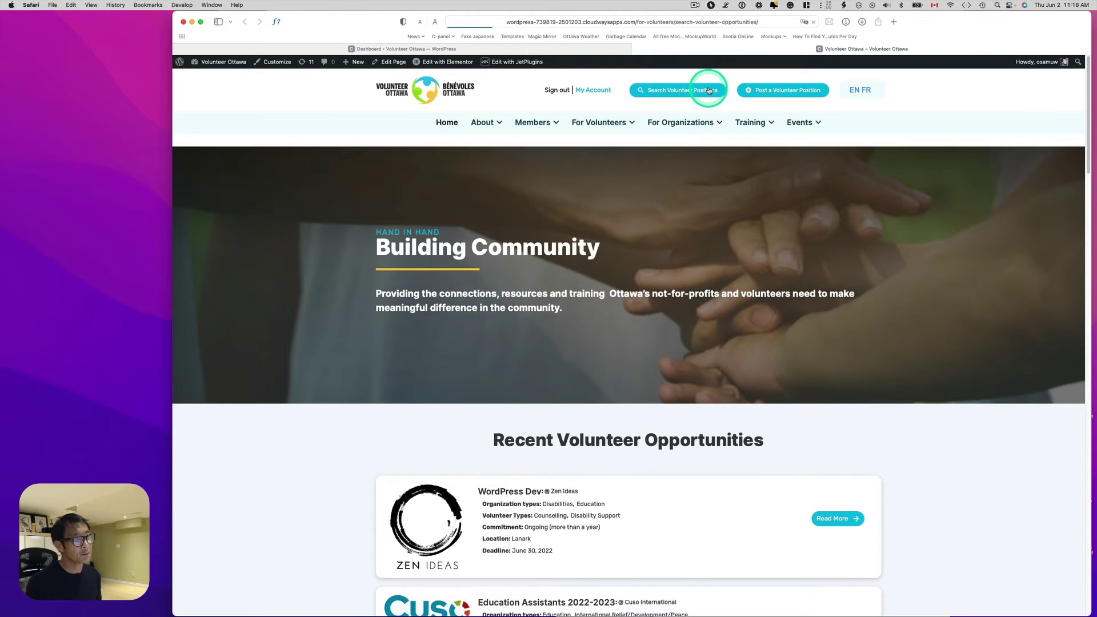
scroll(599, 223, down, 3)
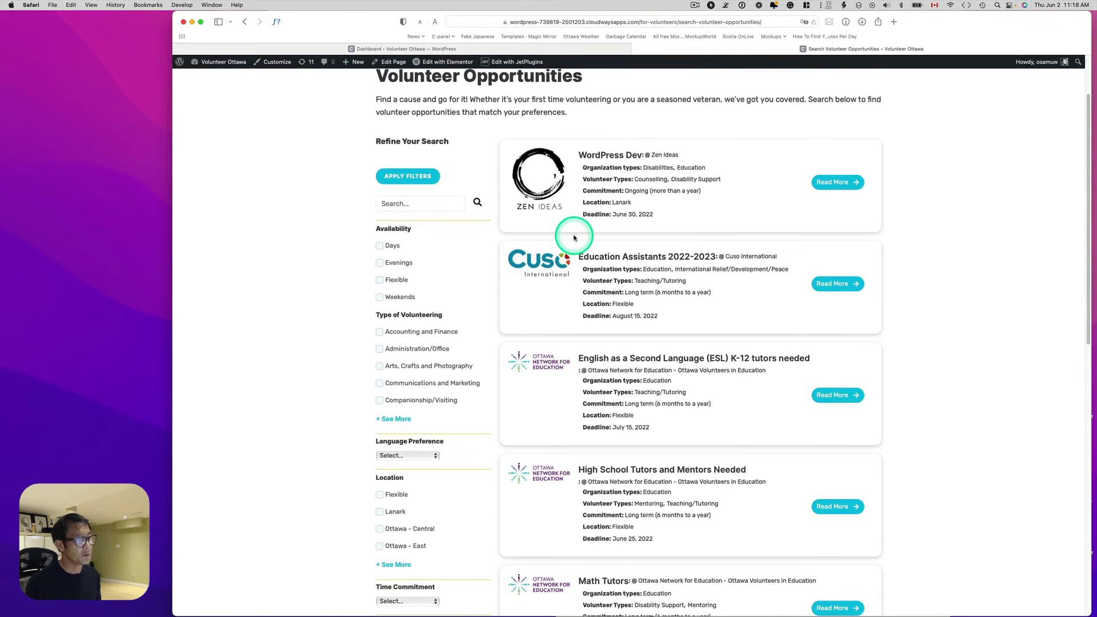
scroll(574, 236, down, 3)
scroll(574, 235, down, 5)
scroll(574, 236, down, 2)
scroll(574, 236, down, 2)
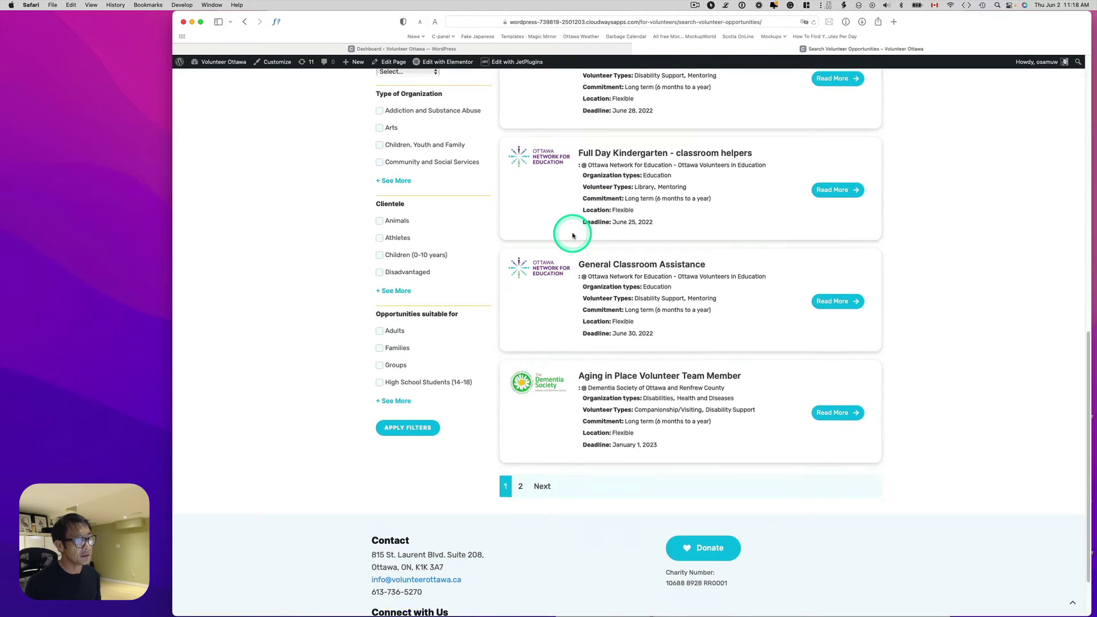
scroll(572, 234, up, 2)
scroll(559, 228, up, 2)
scroll(551, 229, down, 1)
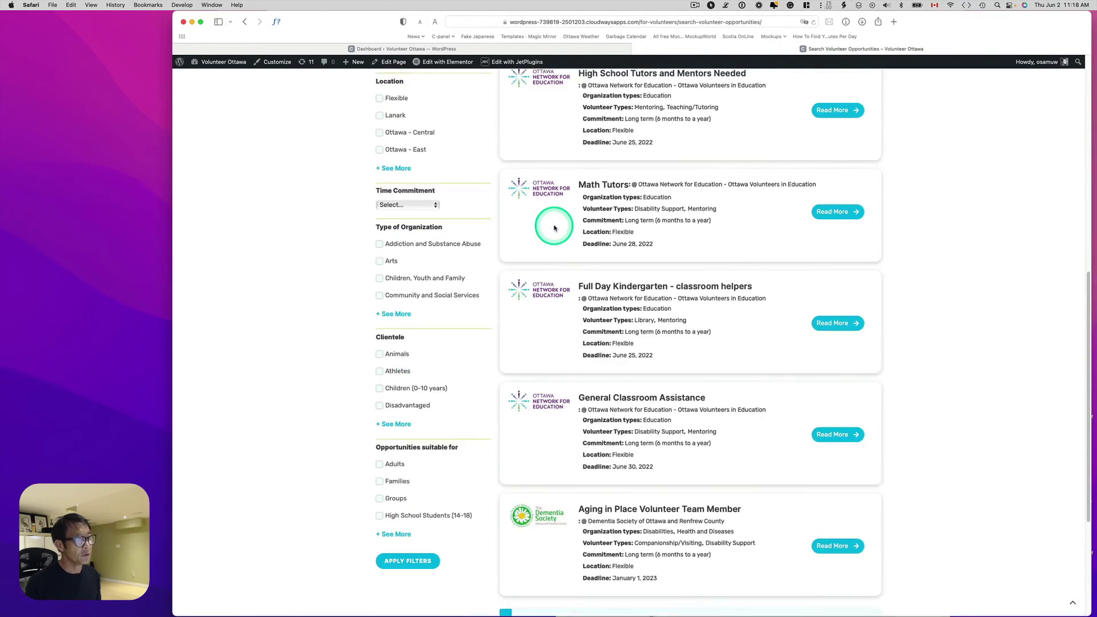
scroll(554, 228, down, 3)
scroll(828, 475, up, 2)
scroll(833, 472, up, 4)
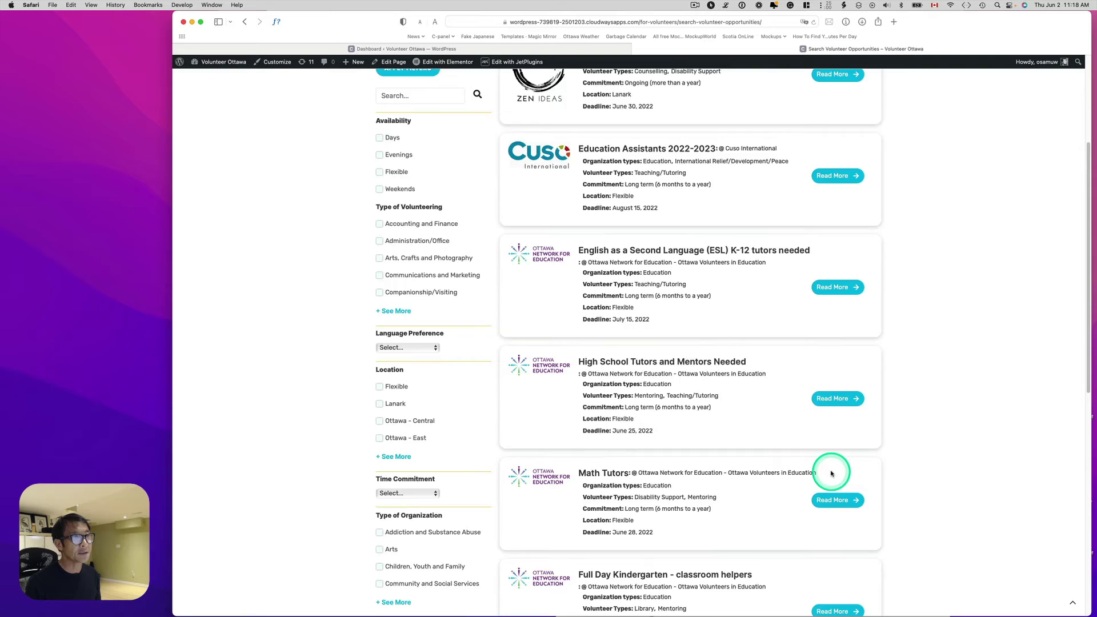
scroll(830, 476, down, 5)
scroll(829, 477, down, 2)
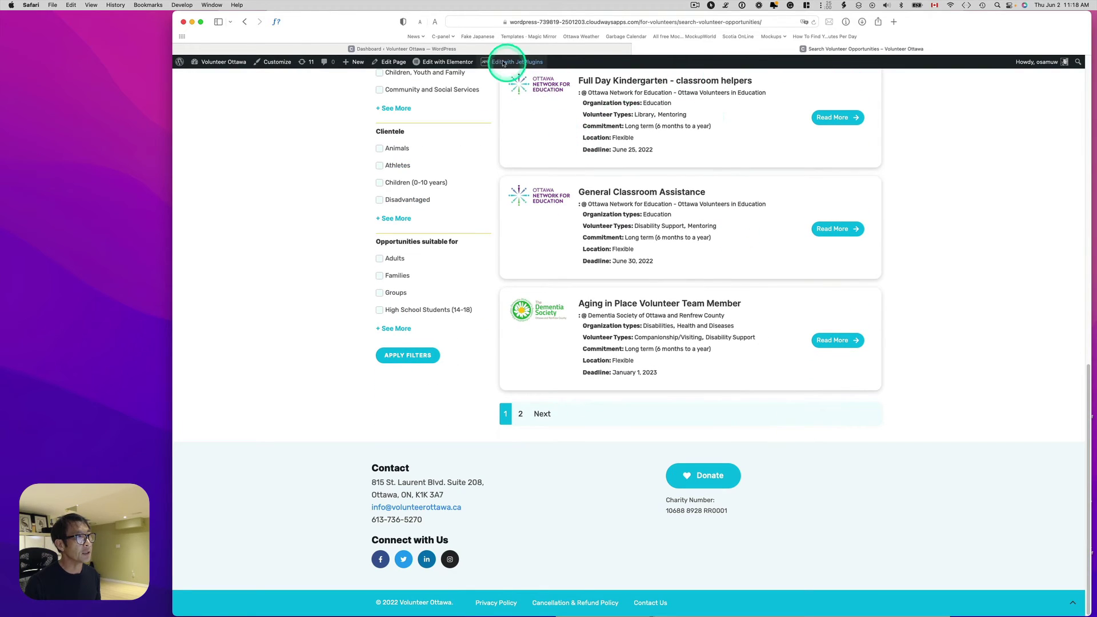
click(447, 65)
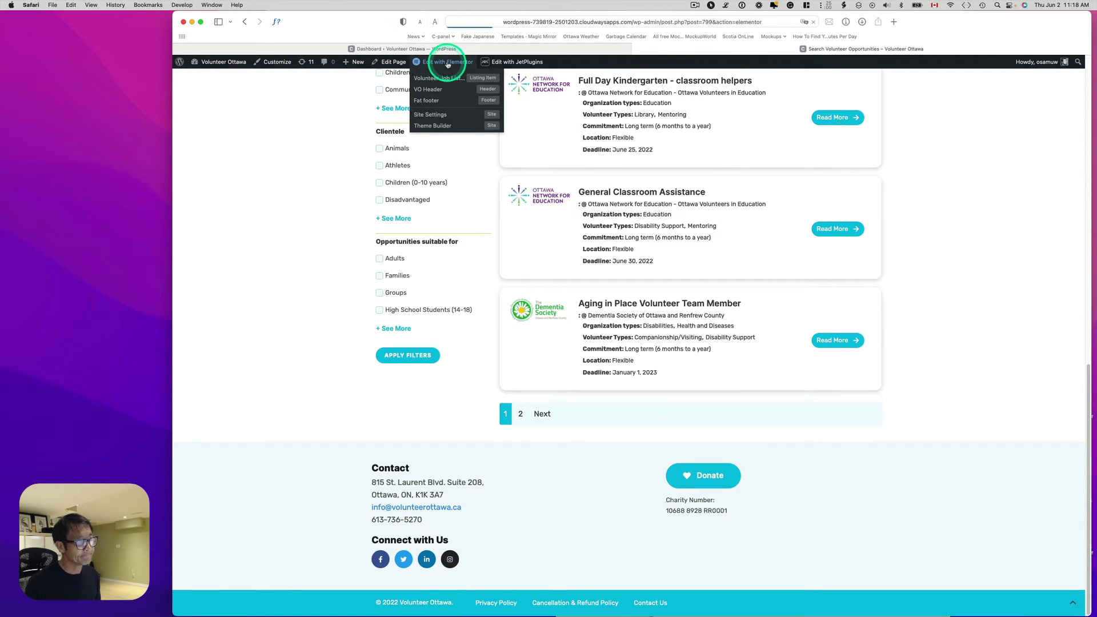
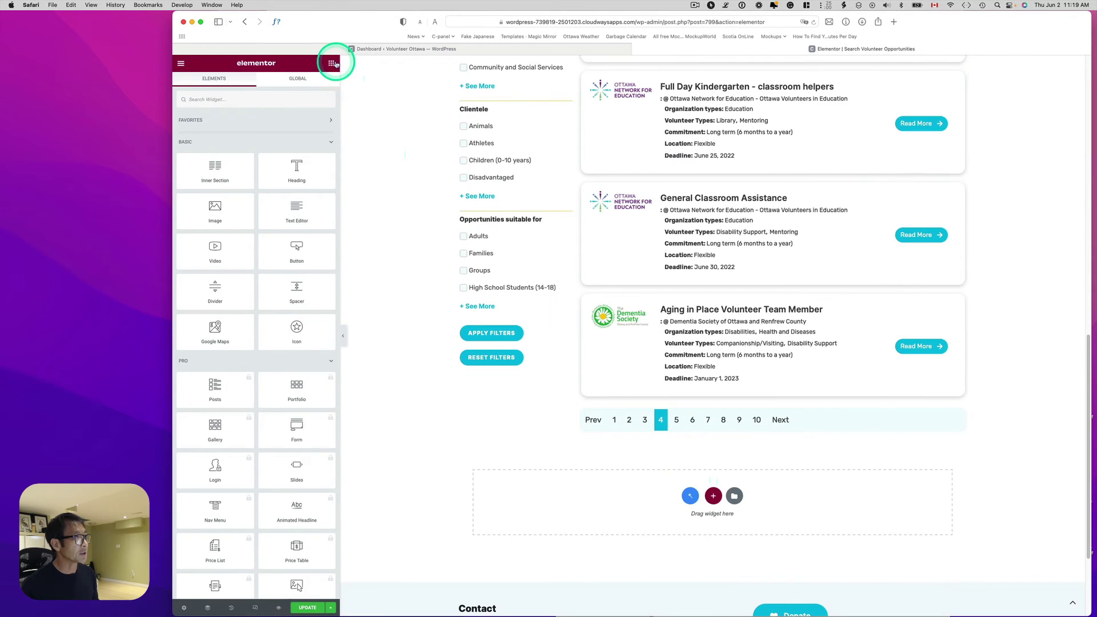
- Place a Heading widget reading 'Add Your Heading Text Here' below the pagination and select it
drag(297, 169, 691, 450)
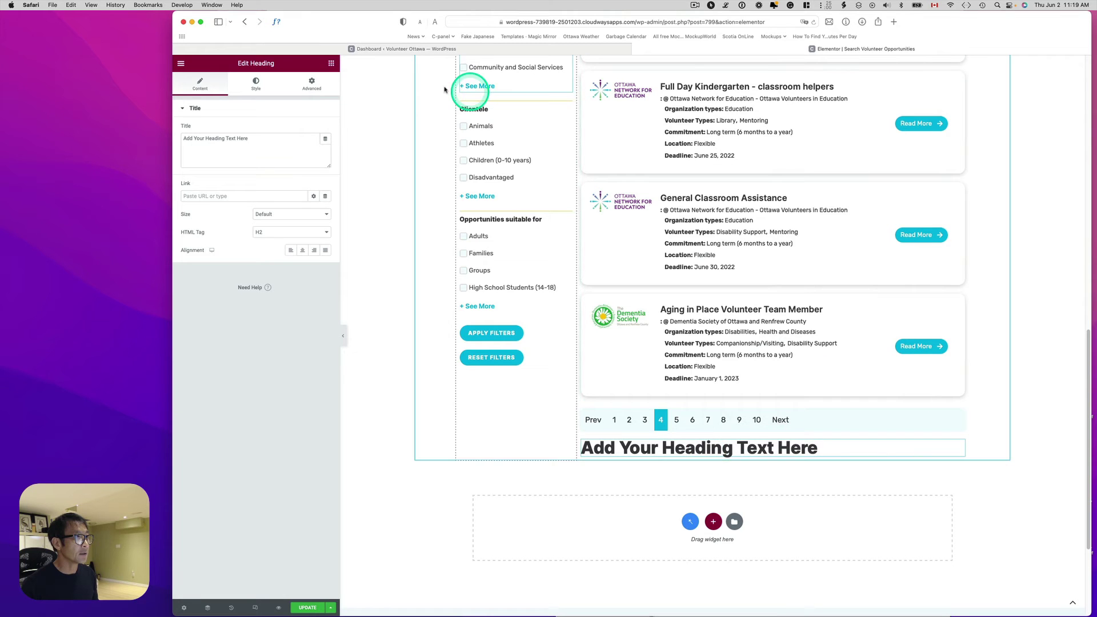
click(330, 63)
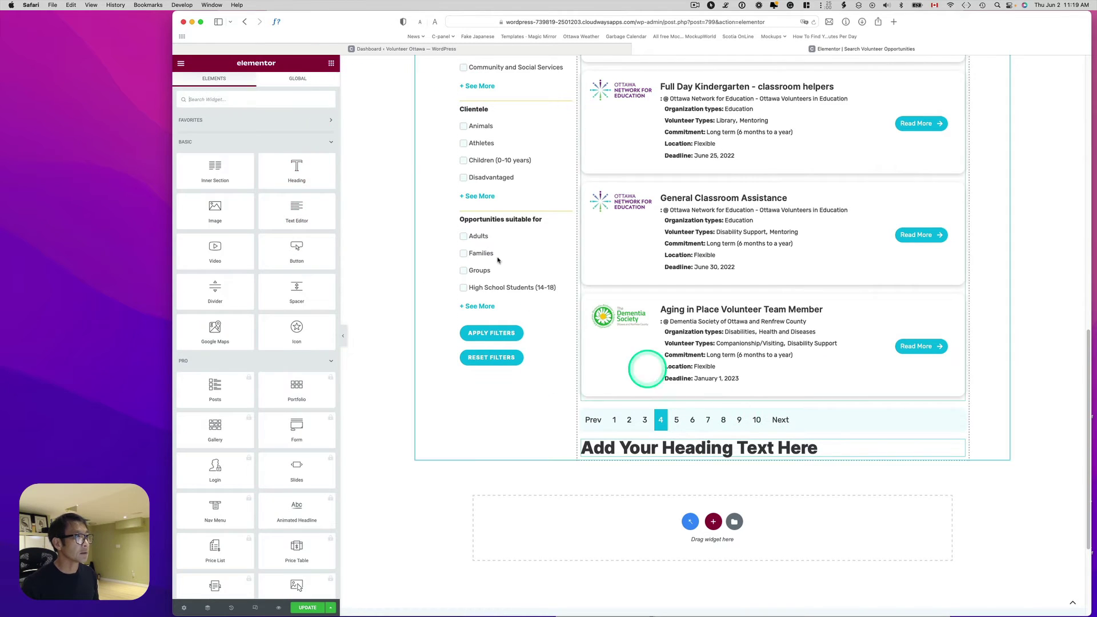
click(857, 447)
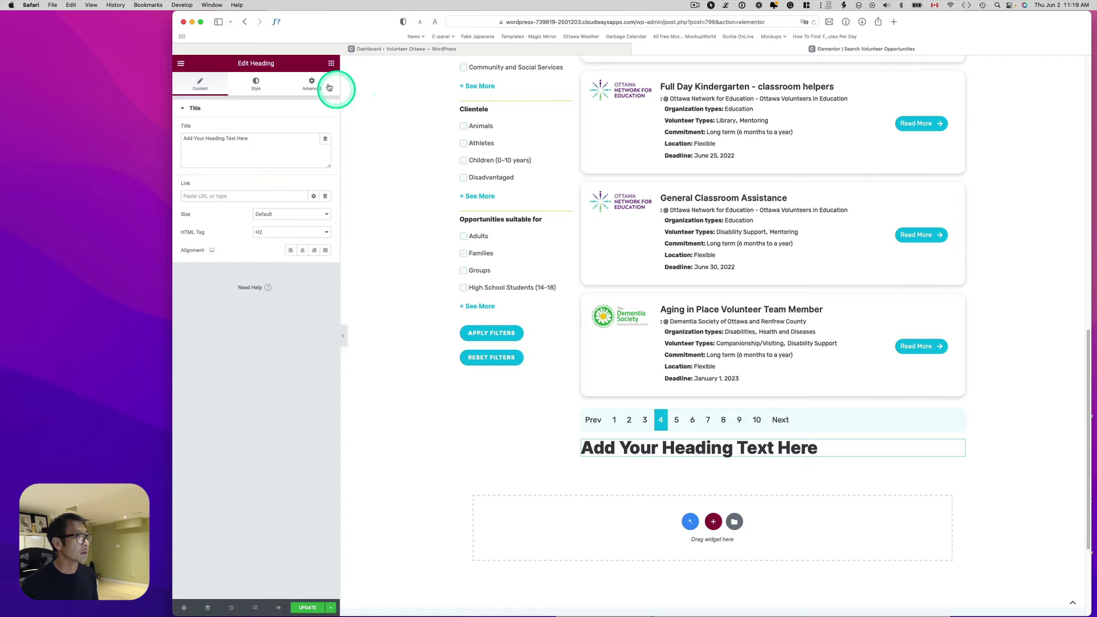
- Drop a Divider widget between the pagination and the new heading
click(330, 63)
mouse_move(228, 289)
mouse_down()
mouse_move(674, 447)
mouse_move(649, 446)
mouse_up()
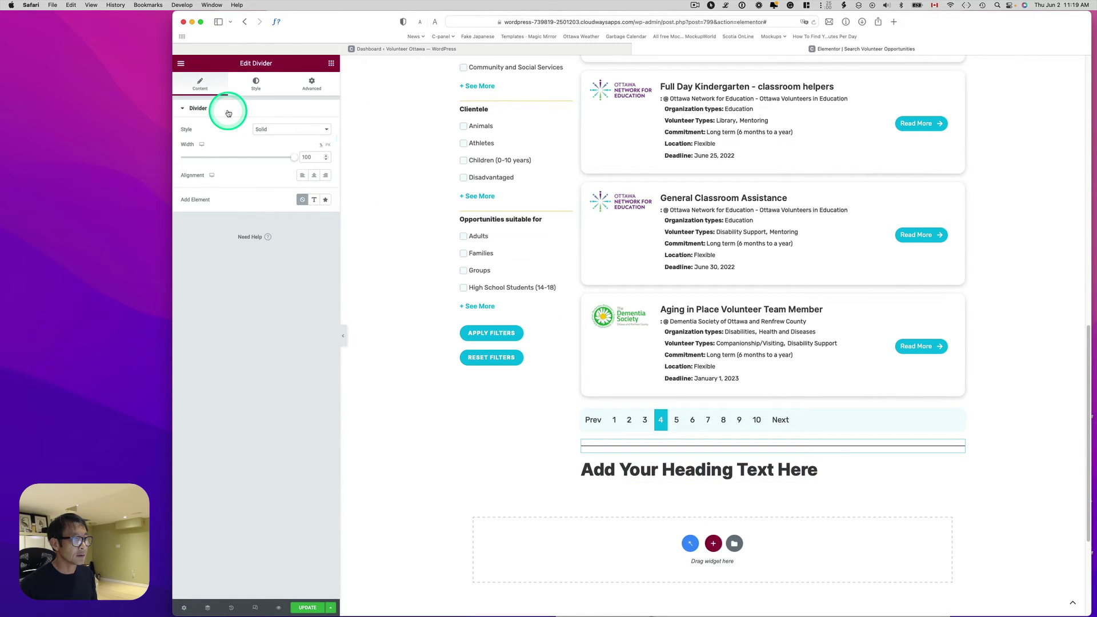
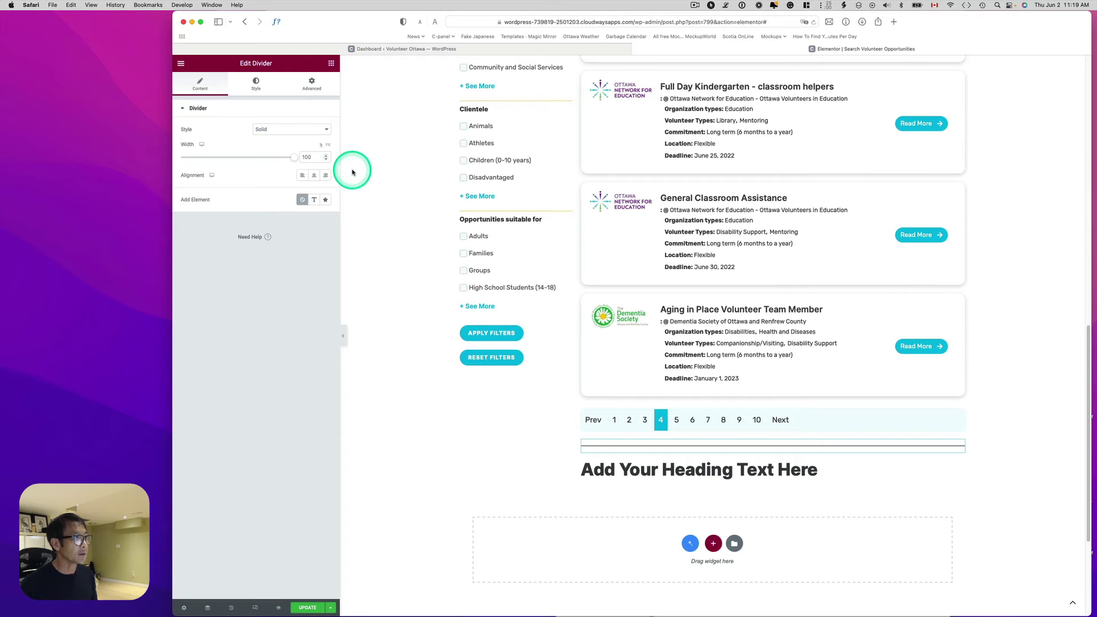
- Colour the divider with the orange global colour and widen its gap from 15 to 25
click(256, 83)
click(314, 128)
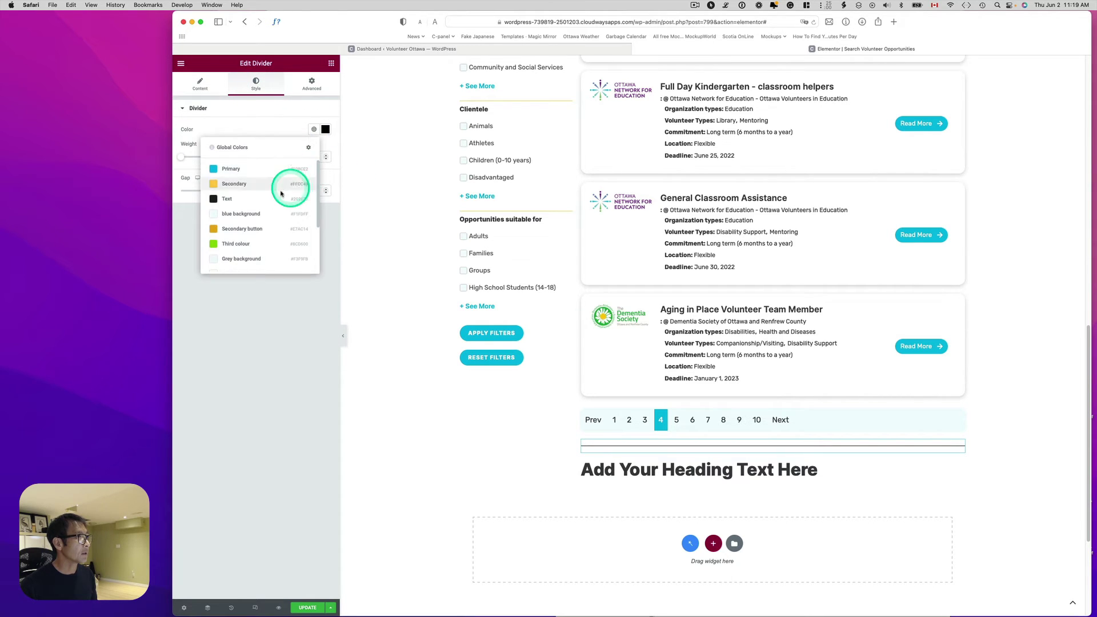
click(277, 223)
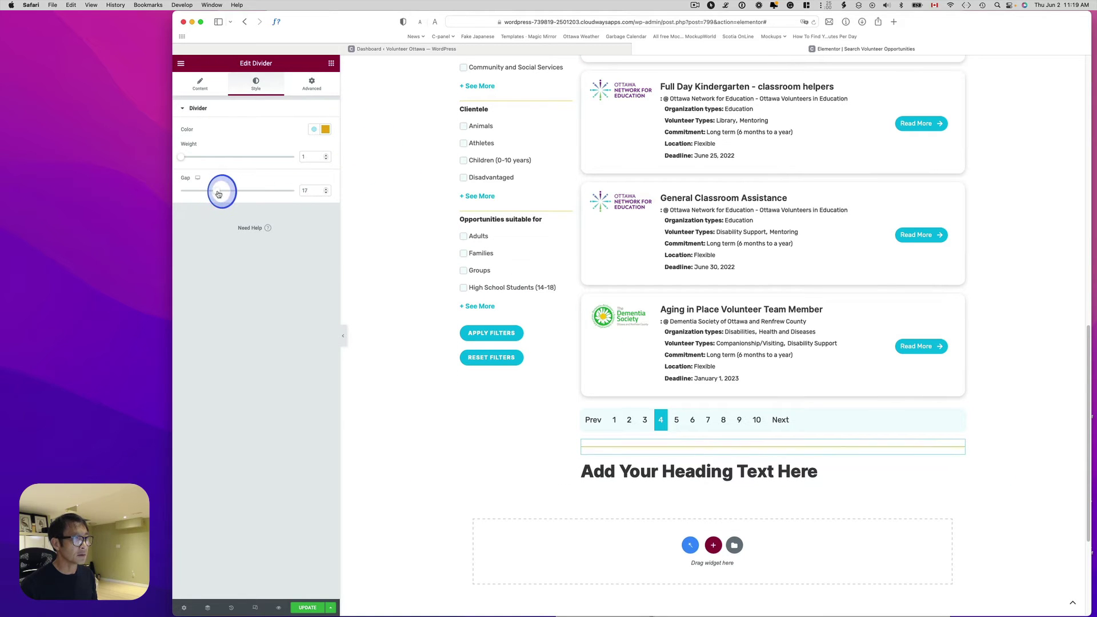
drag(212, 193, 235, 191)
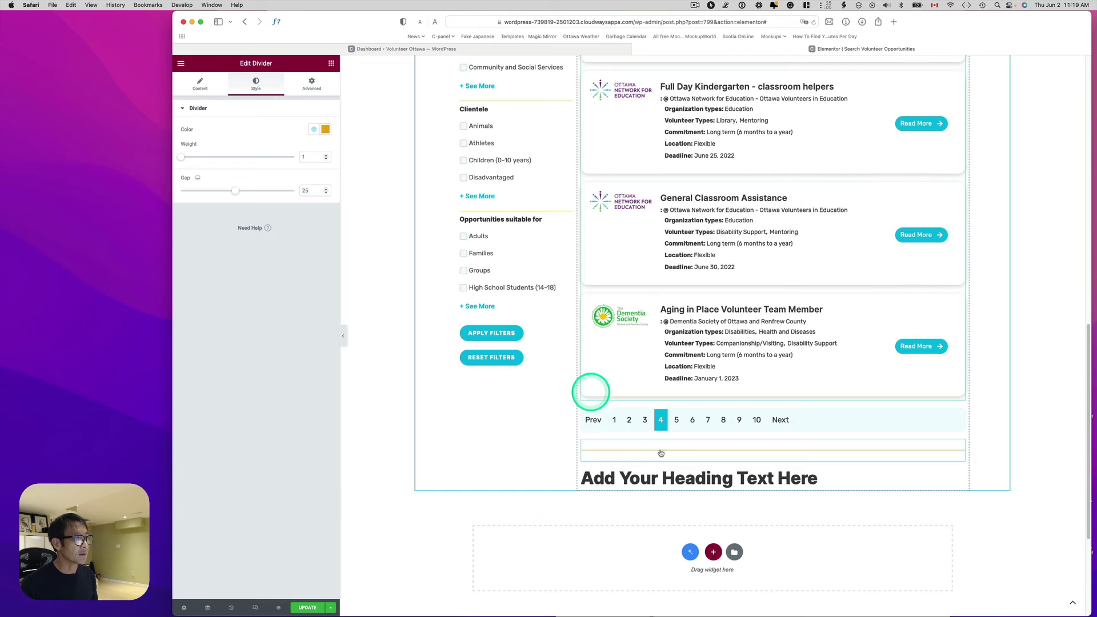
- Retitle the heading 'You recently viewed' and change its HTML tag from H2 to H4
click(681, 474)
double_click(667, 476)
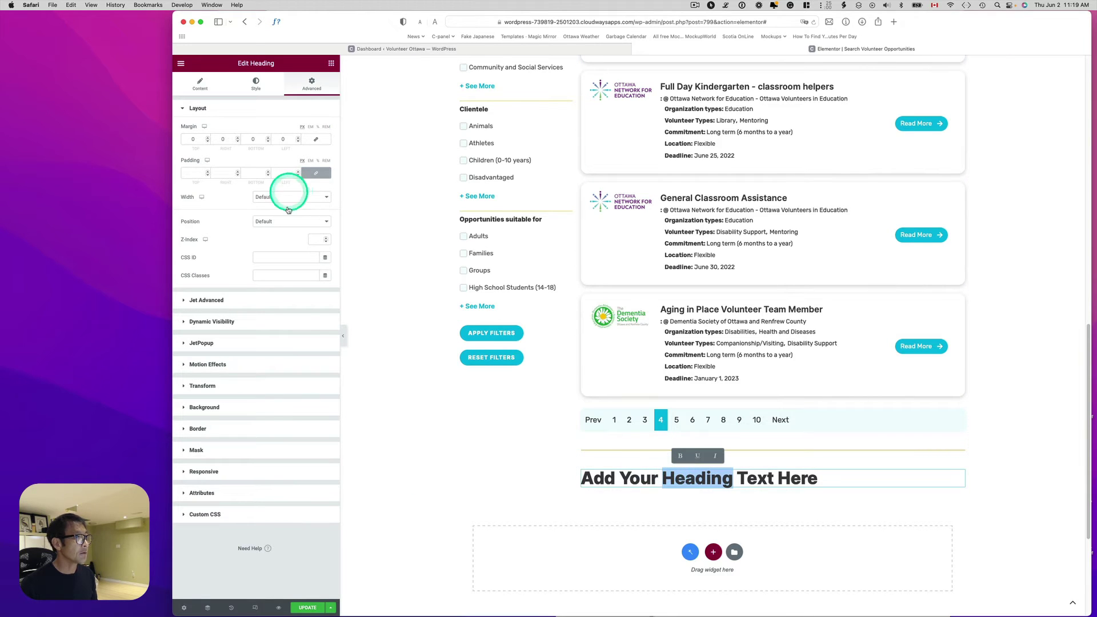
triple_click(617, 478)
text(You recently viewed)
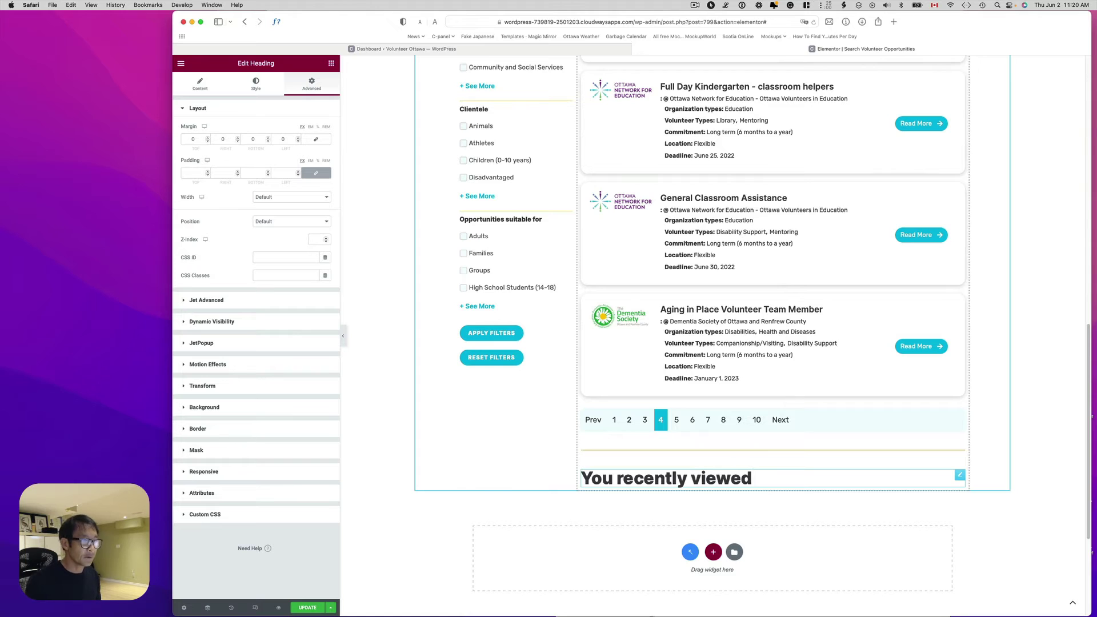
click(448, 224)
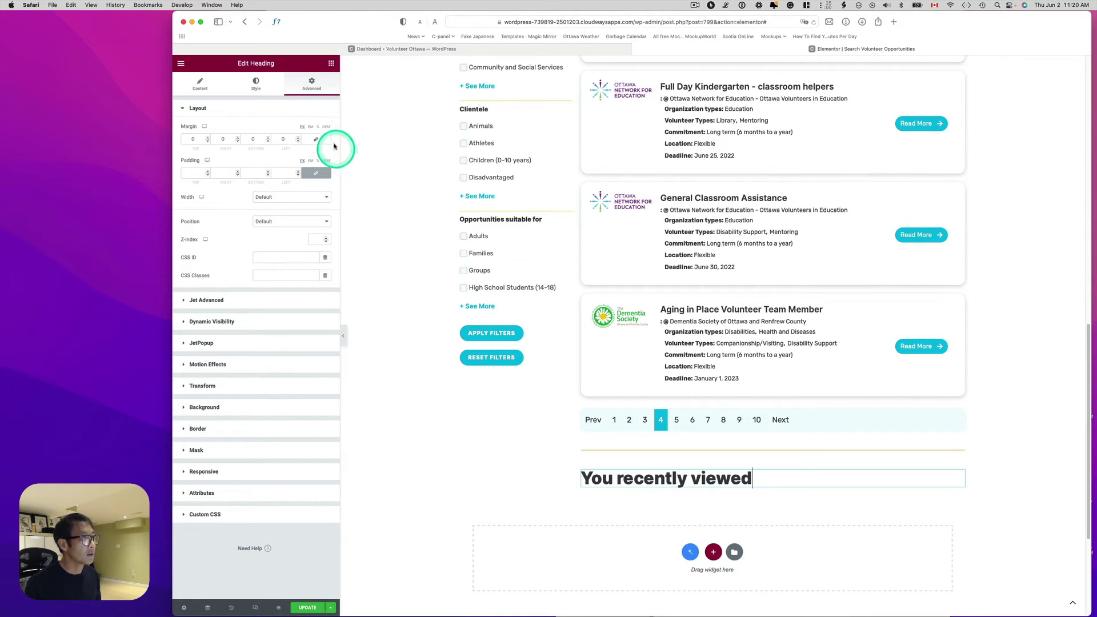
click(202, 86)
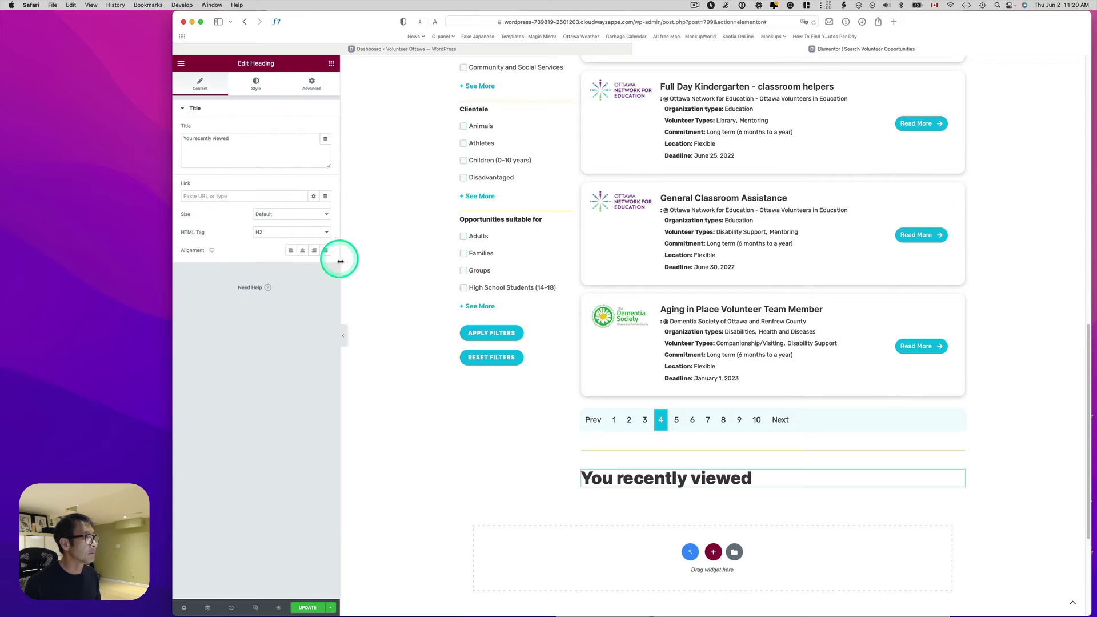
click(283, 234)
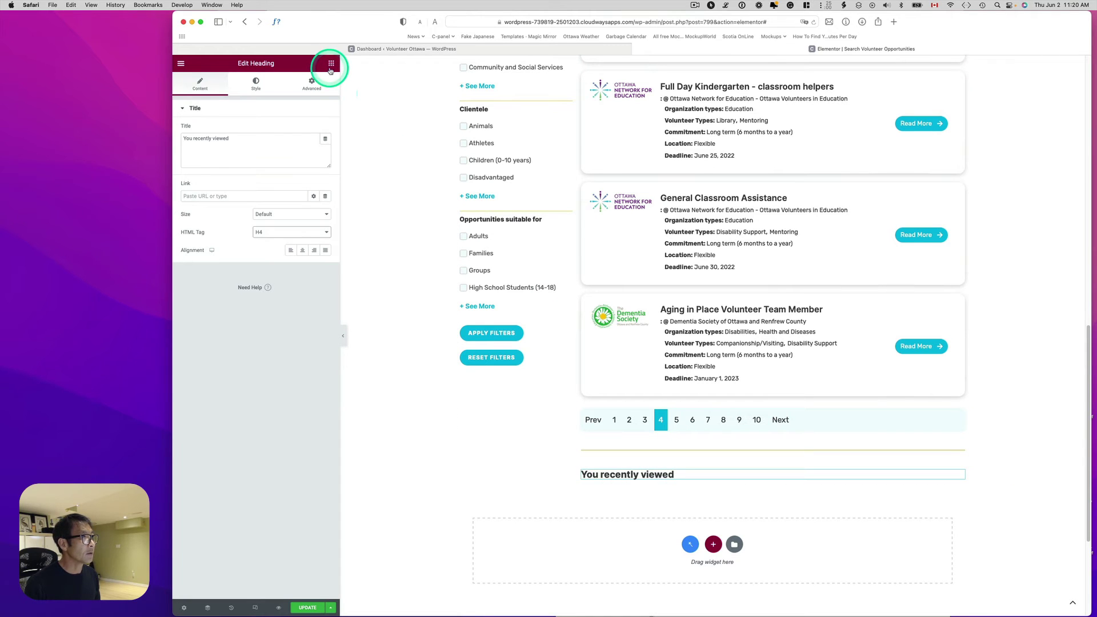
- Drop a Listing Grid under the heading using the 'Volunteer Job recently viewed' listing
click(330, 67)
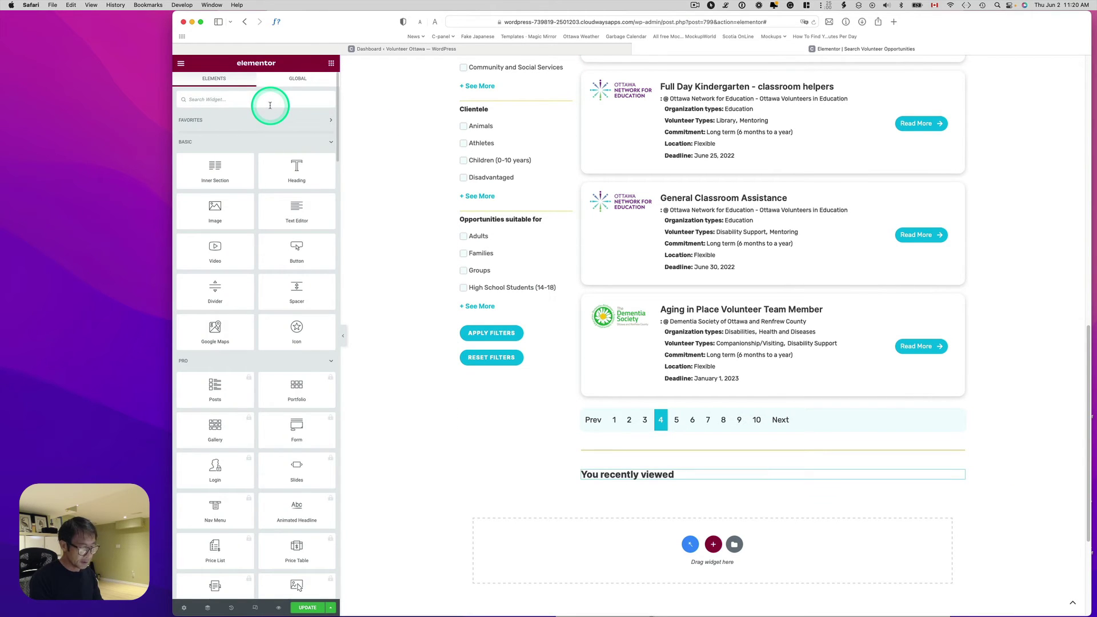
text(listing)
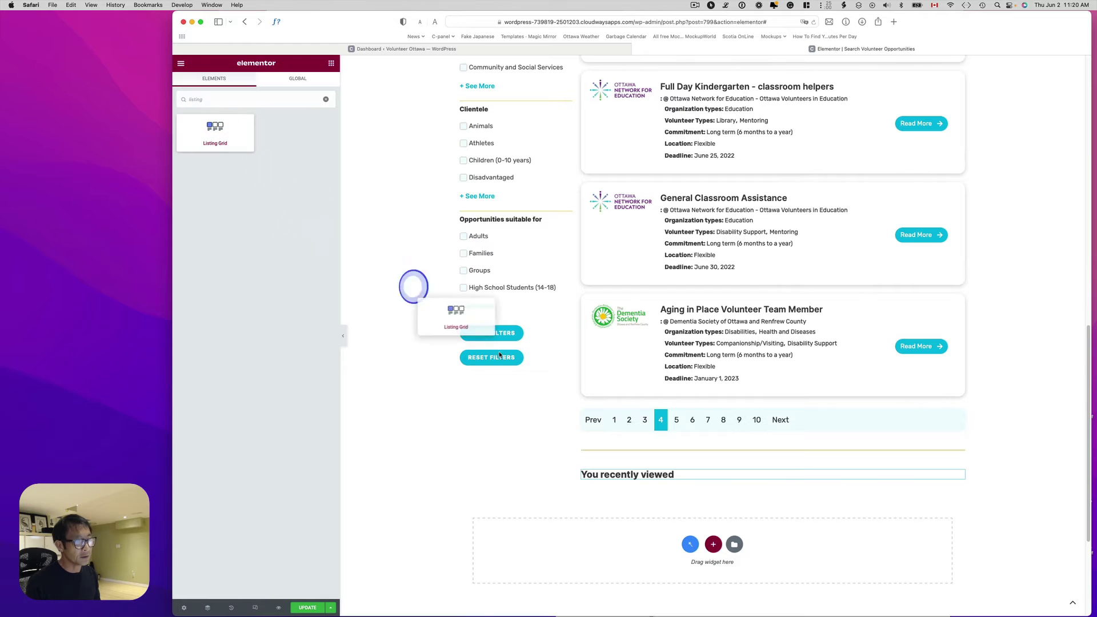
drag(207, 136, 599, 489)
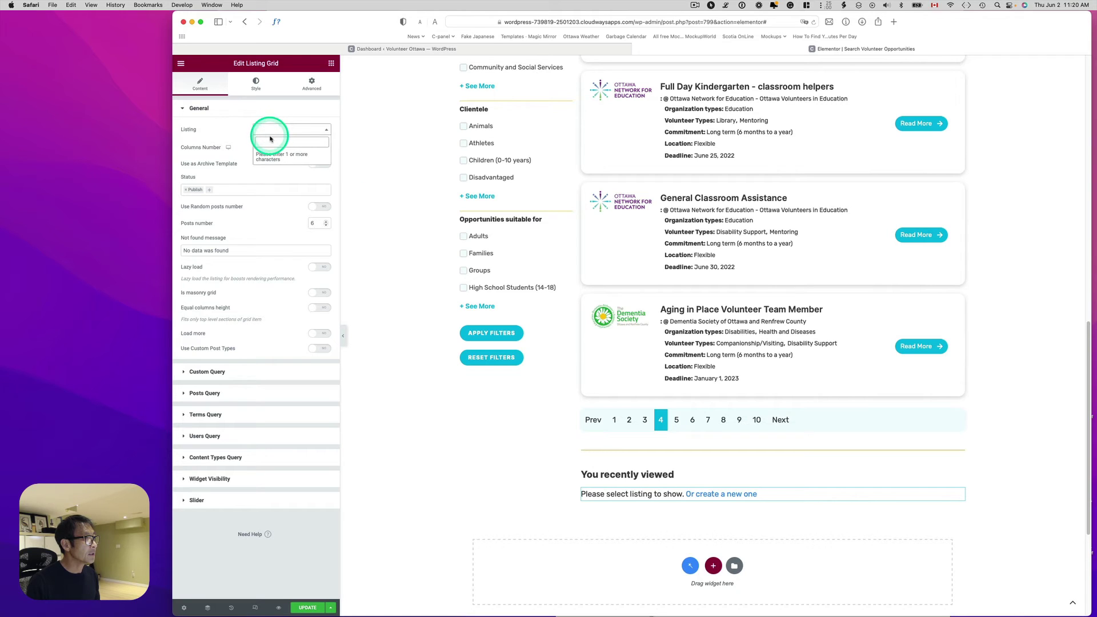
text(recent)
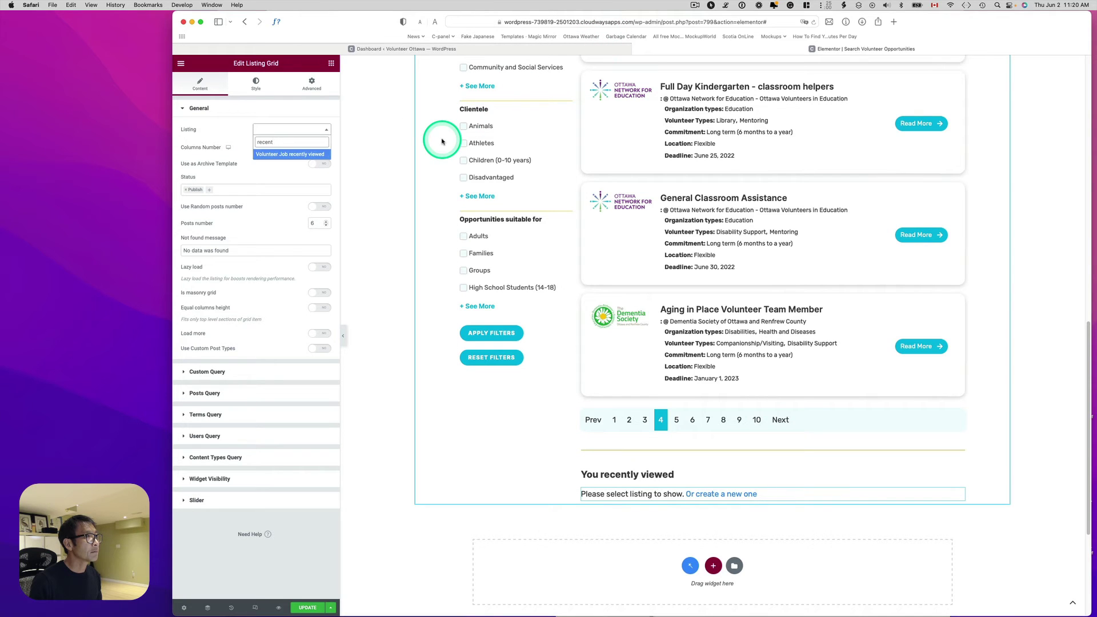
click(296, 155)
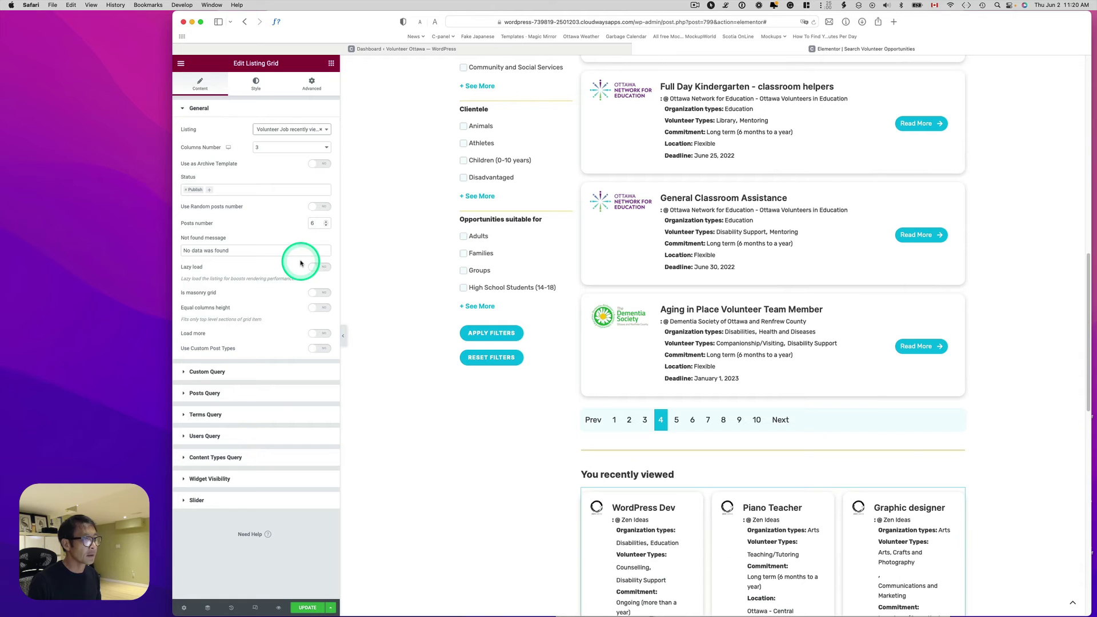
scroll(673, 424, down, 2)
scroll(673, 424, down, 1)
scroll(673, 427, down, 2)
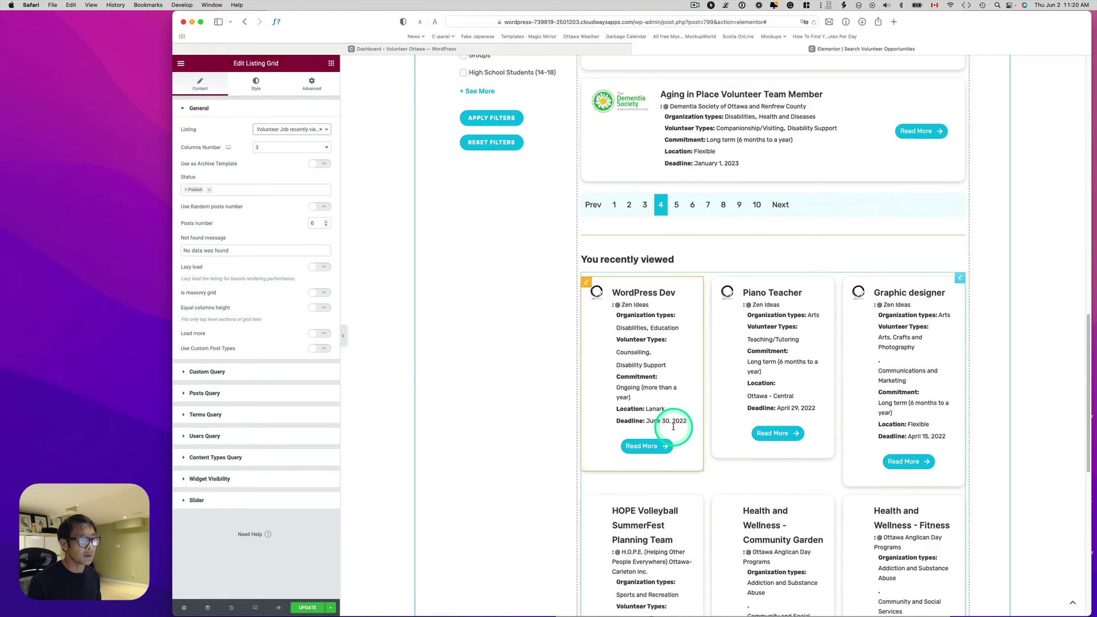
scroll(674, 427, down, 1)
scroll(674, 422, up, 1)
scroll(673, 421, up, 1)
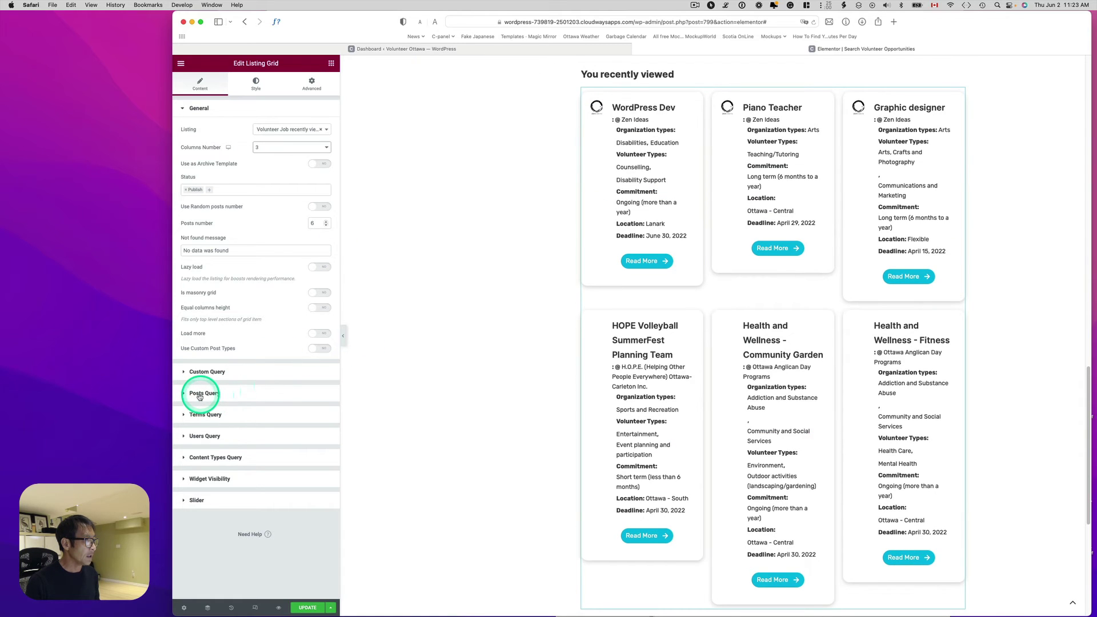
- Query Posts & Author Parameters from the 'Recent viewed opportunities' store, then save the page
click(200, 397)
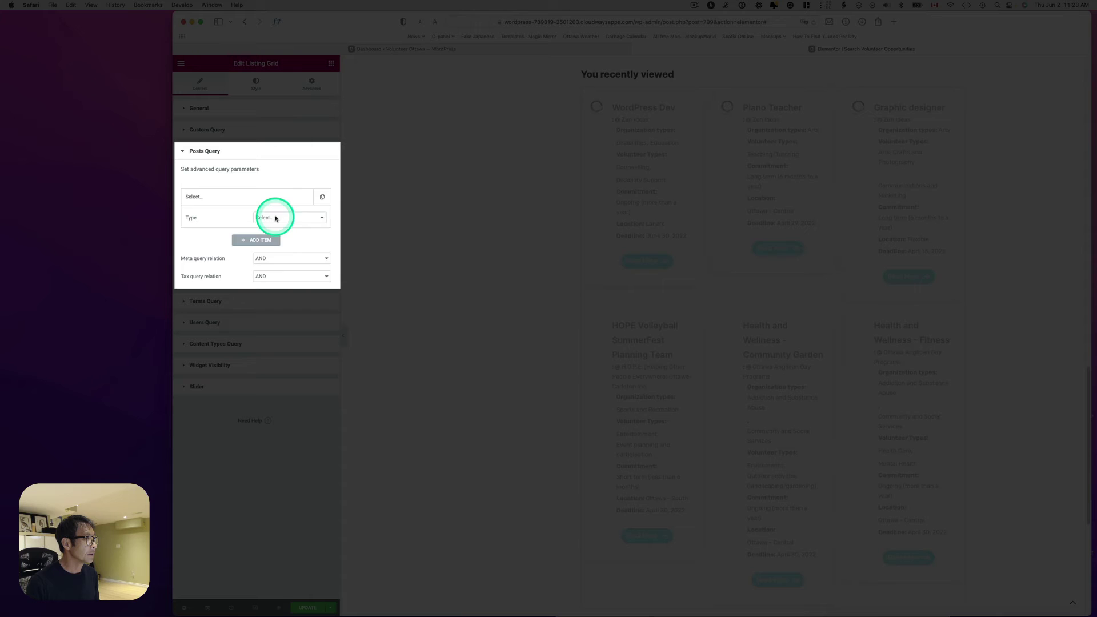
click(273, 217)
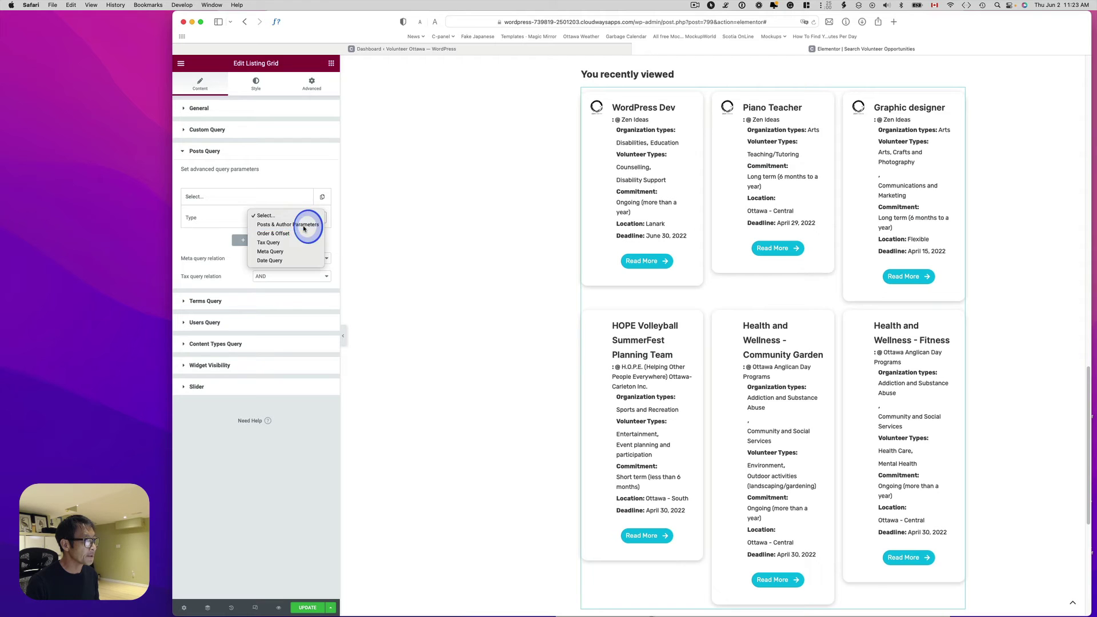
click(303, 226)
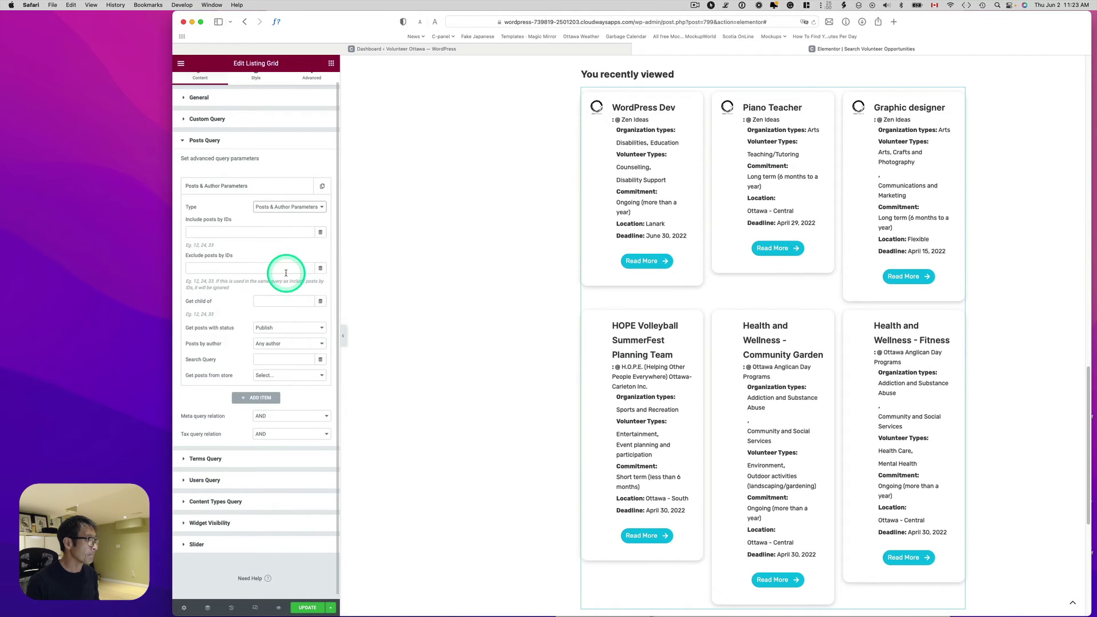
scroll(286, 274, down, 1)
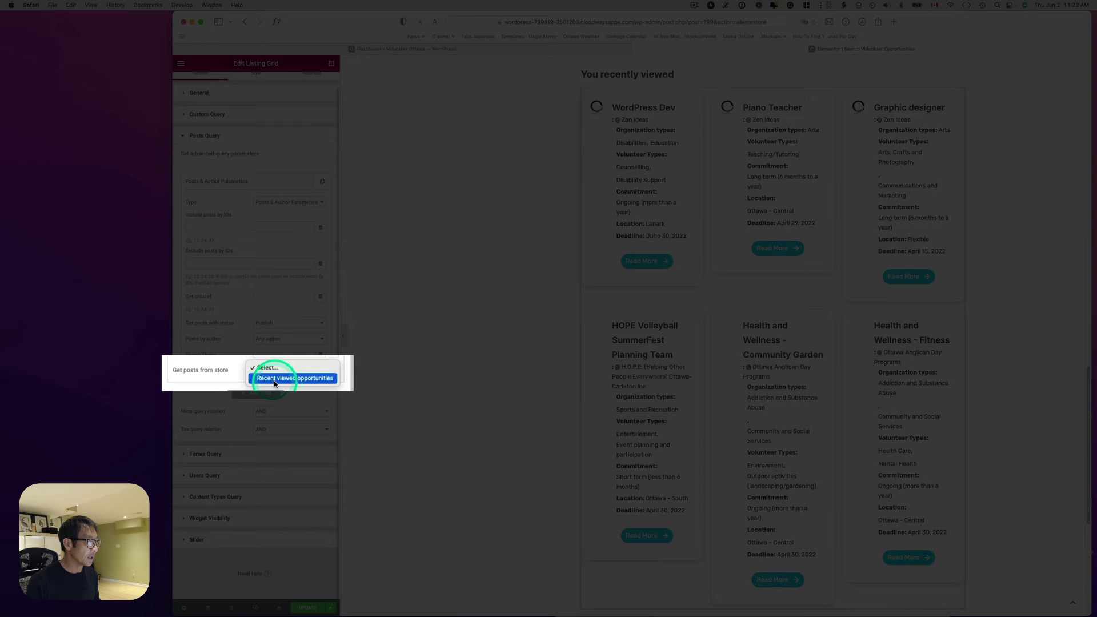
click(274, 381)
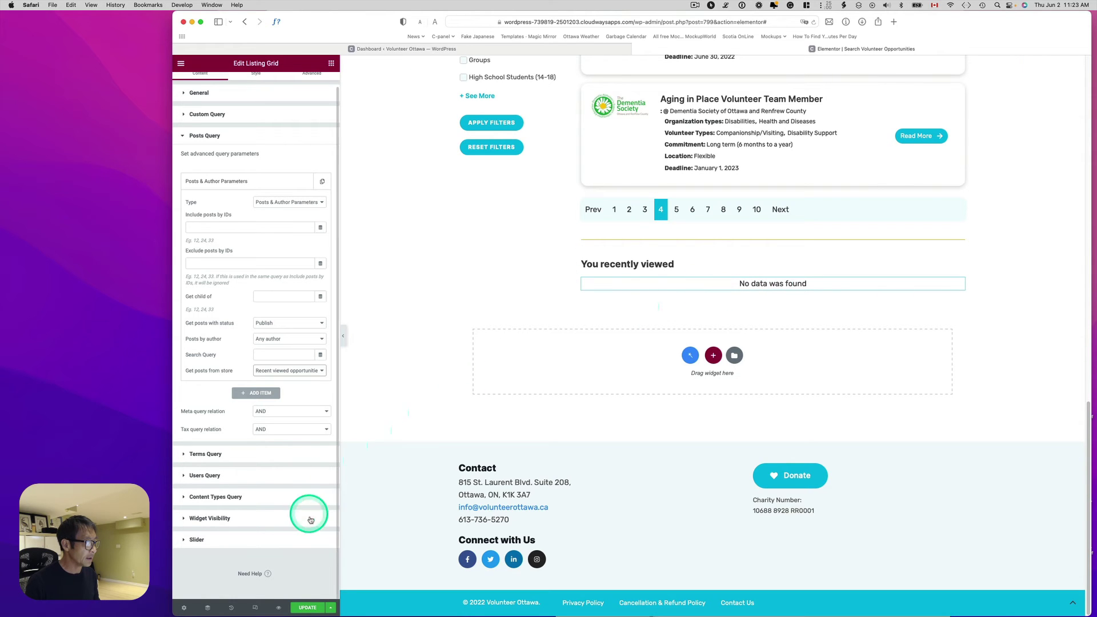
click(310, 607)
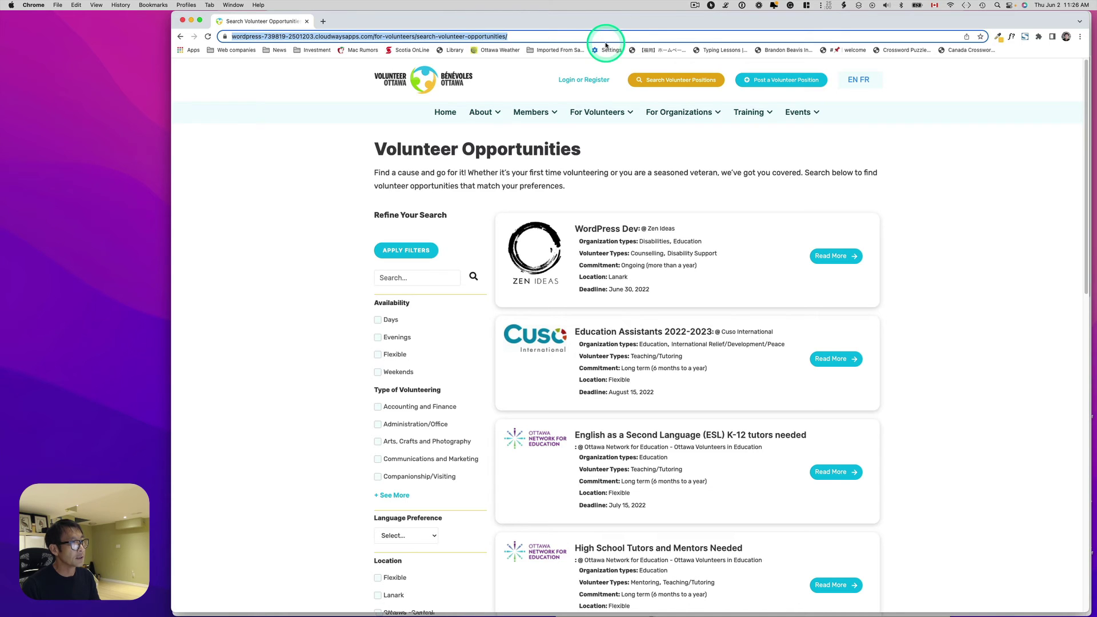
scroll(607, 215, down, 2)
scroll(608, 215, down, 5)
scroll(608, 216, down, 5)
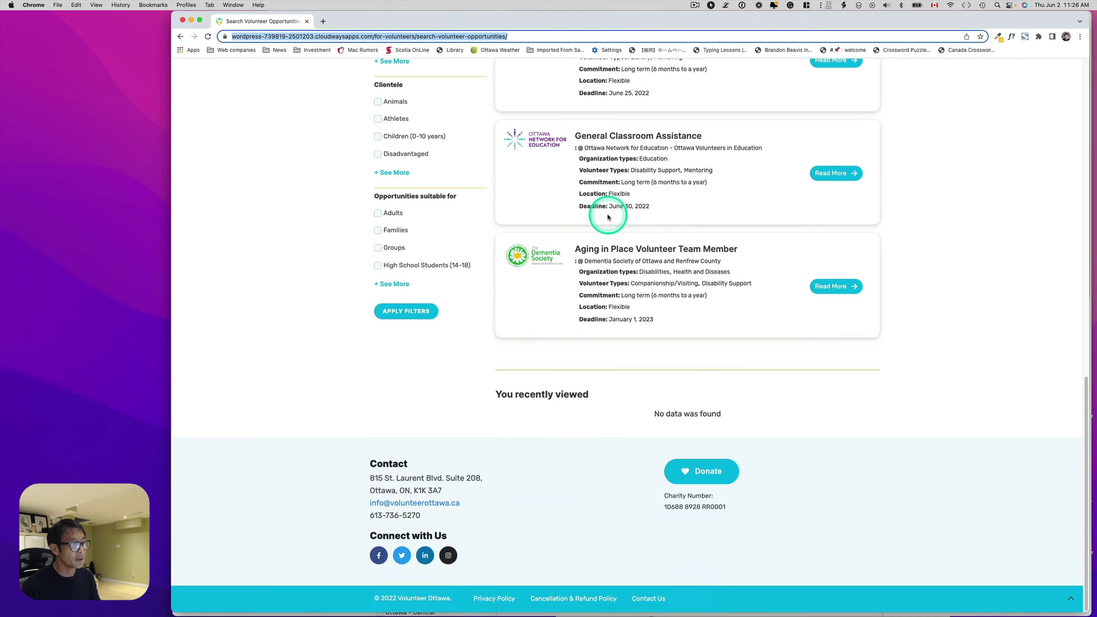
scroll(682, 403, up, 3)
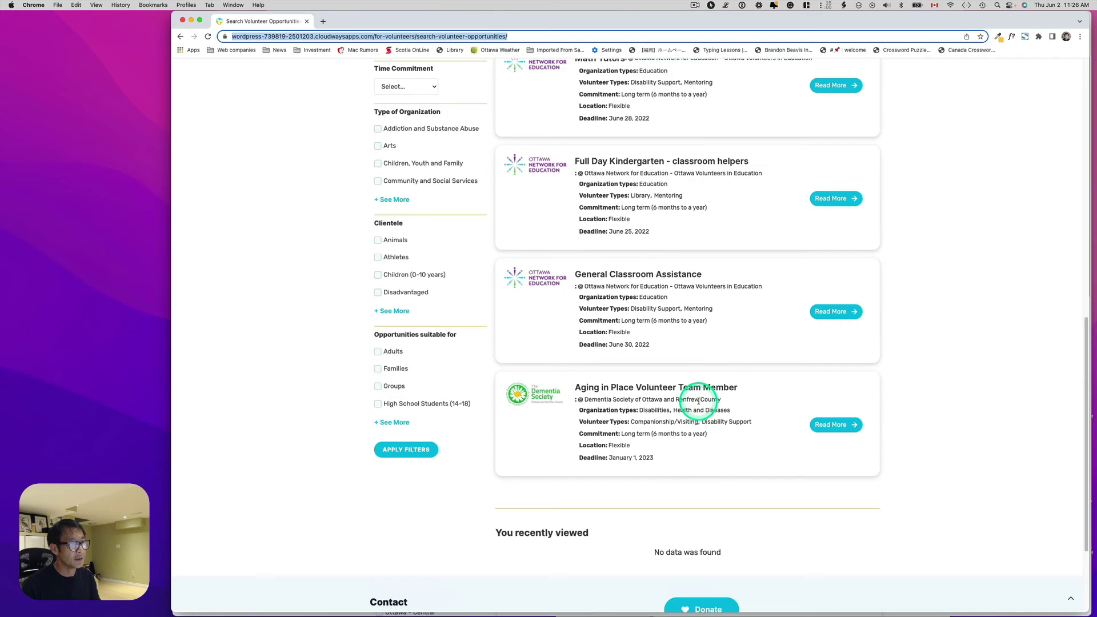
scroll(696, 398, up, 2)
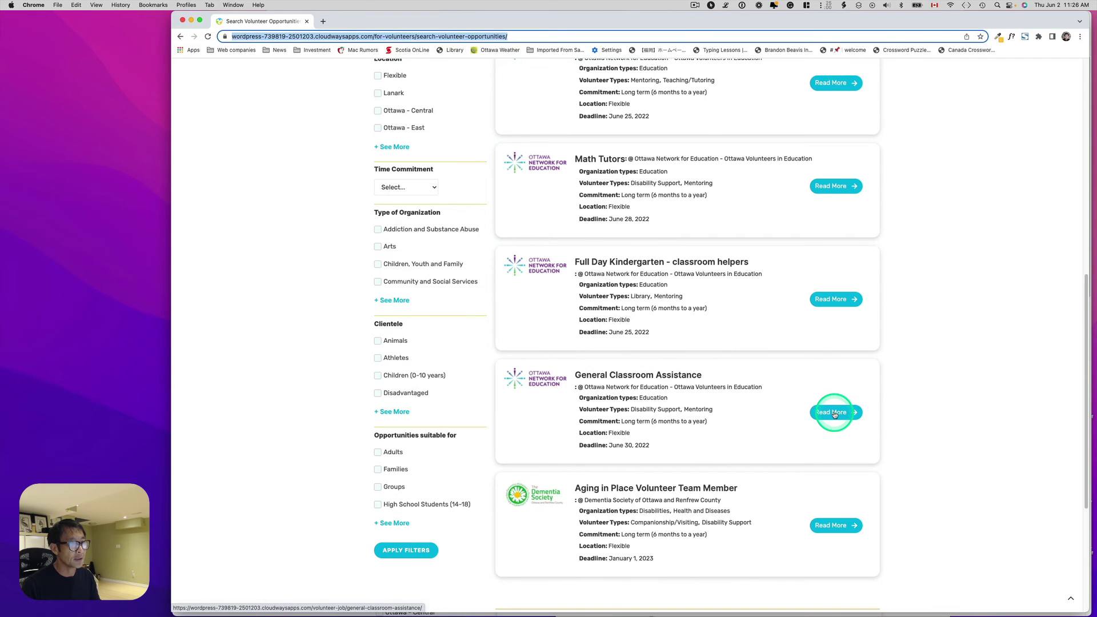
scroll(833, 413, down, 1)
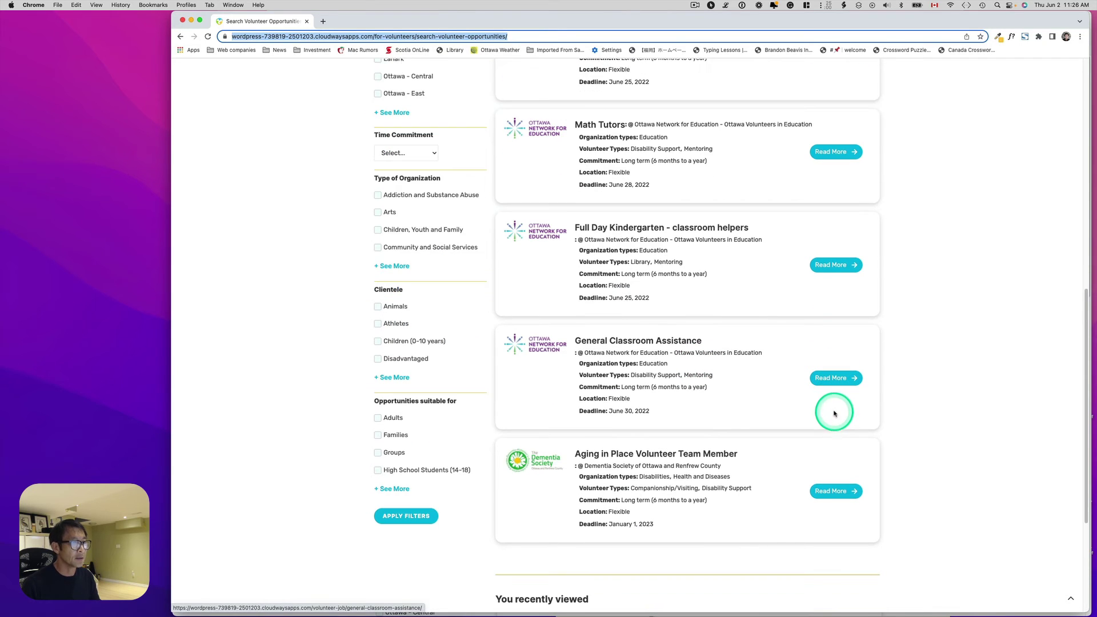
- View the Aging in Place and WordPress Dev opportunities, returning to the search page after each
click(836, 495)
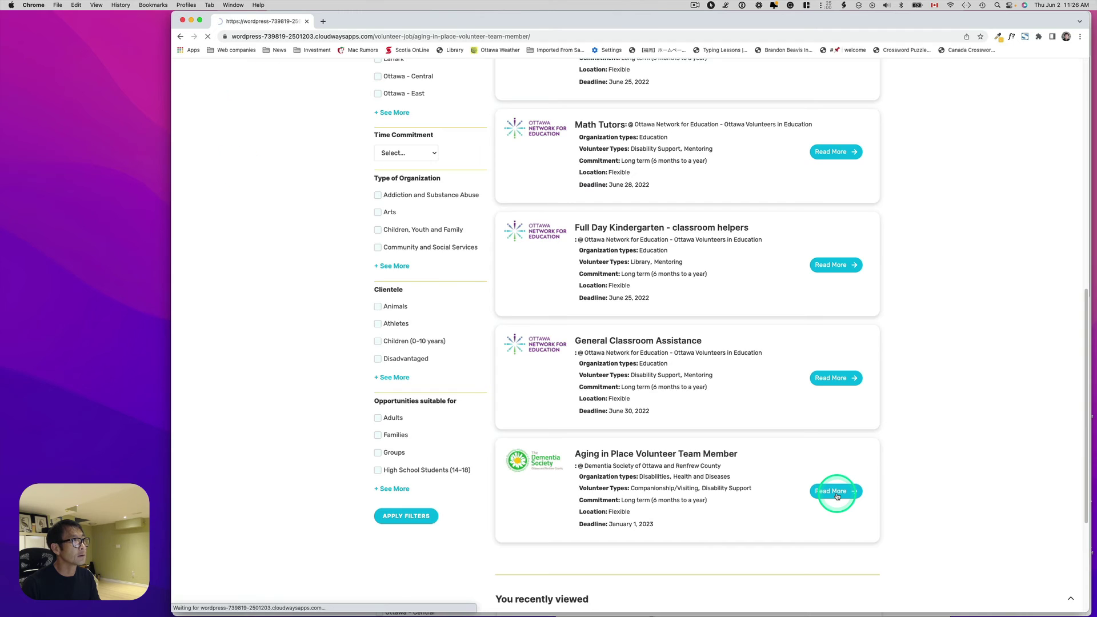
scroll(832, 489, down, 3)
scroll(798, 432, down, 4)
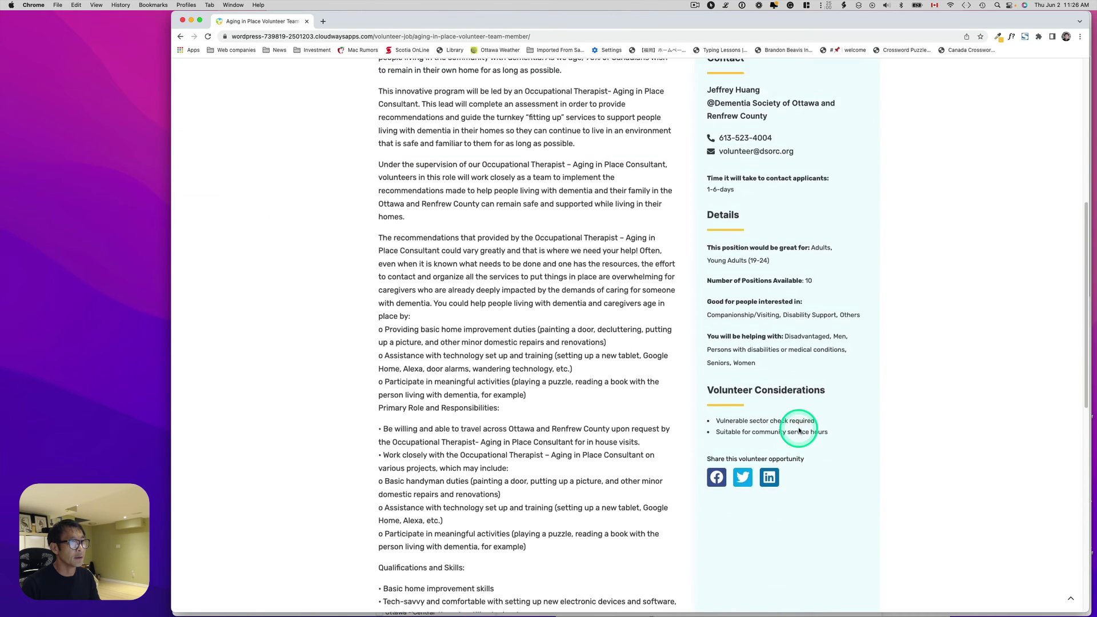
scroll(798, 430, up, 8)
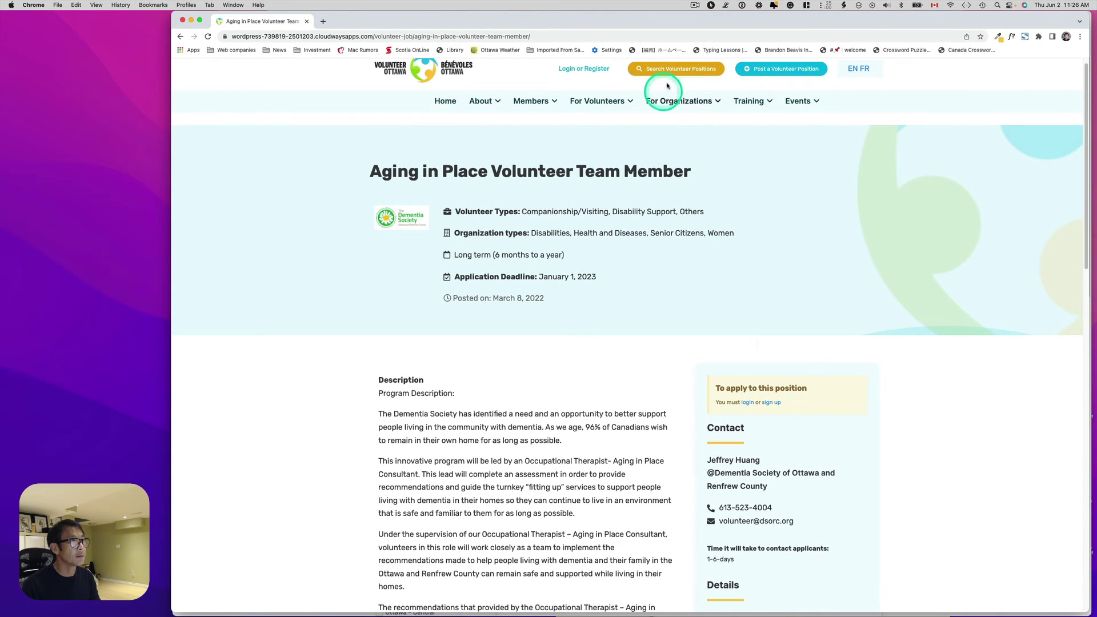
click(662, 68)
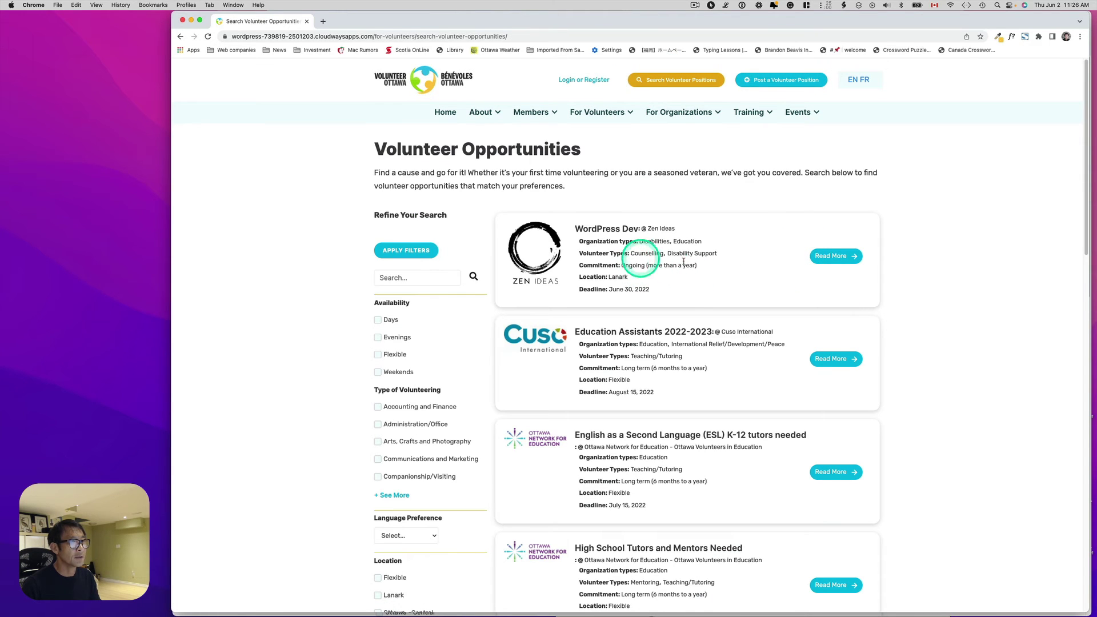
click(830, 254)
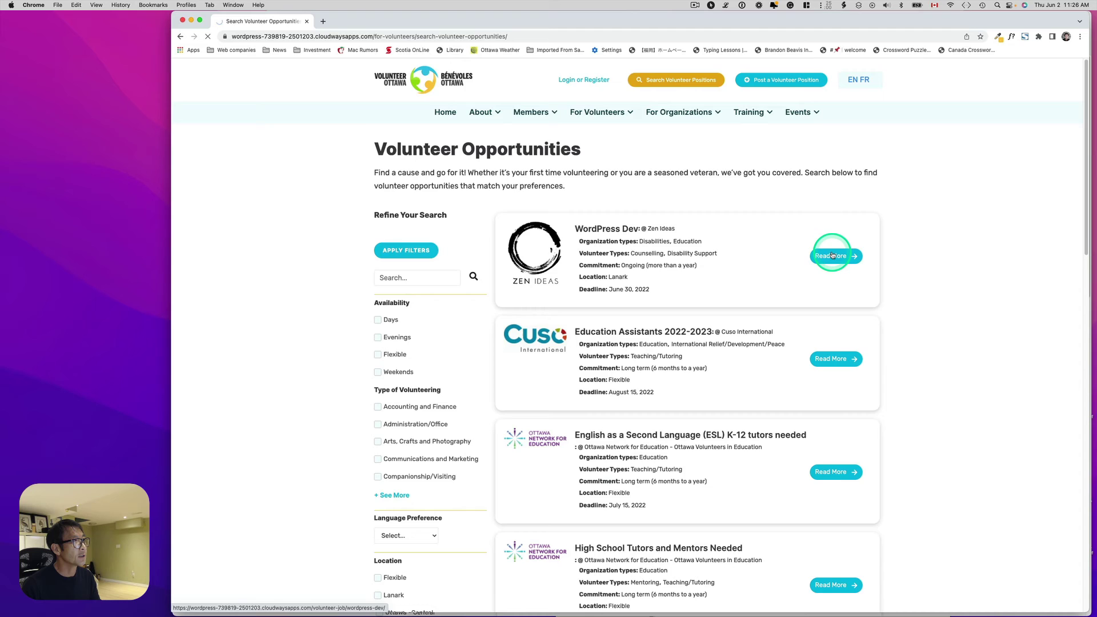
scroll(792, 299, down, 3)
scroll(791, 300, up, 2)
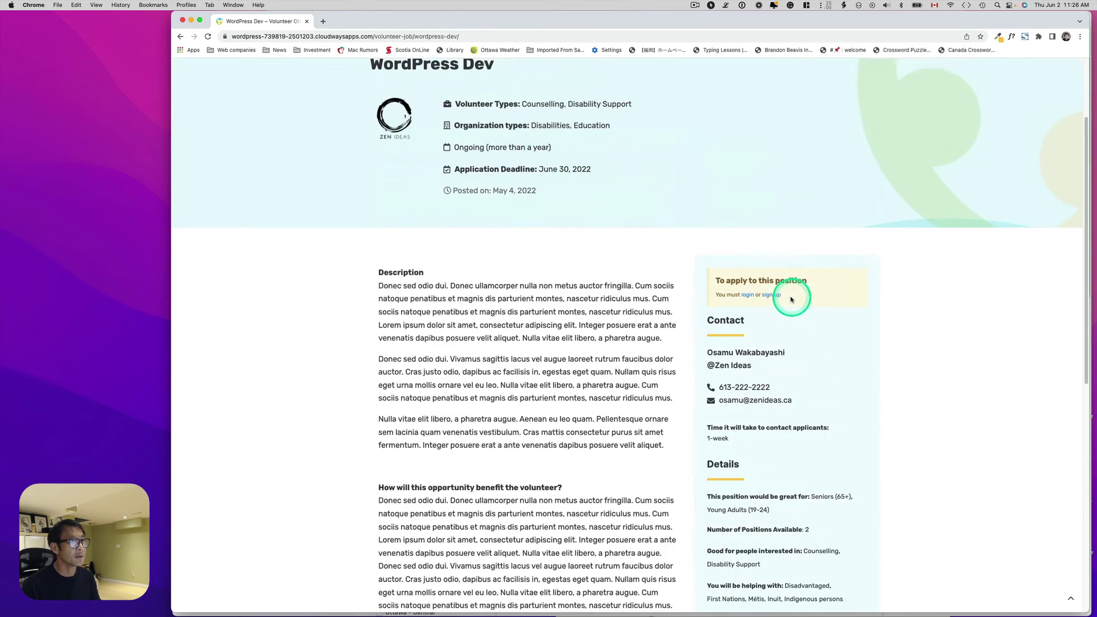
scroll(791, 300, up, 3)
click(685, 79)
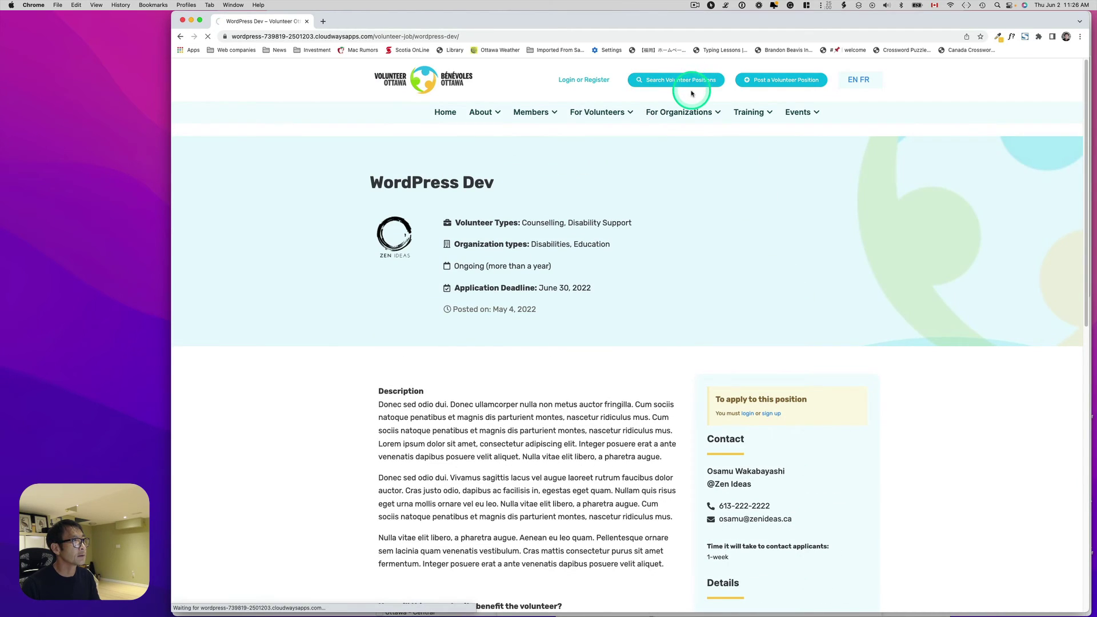
scroll(754, 260, down, 1)
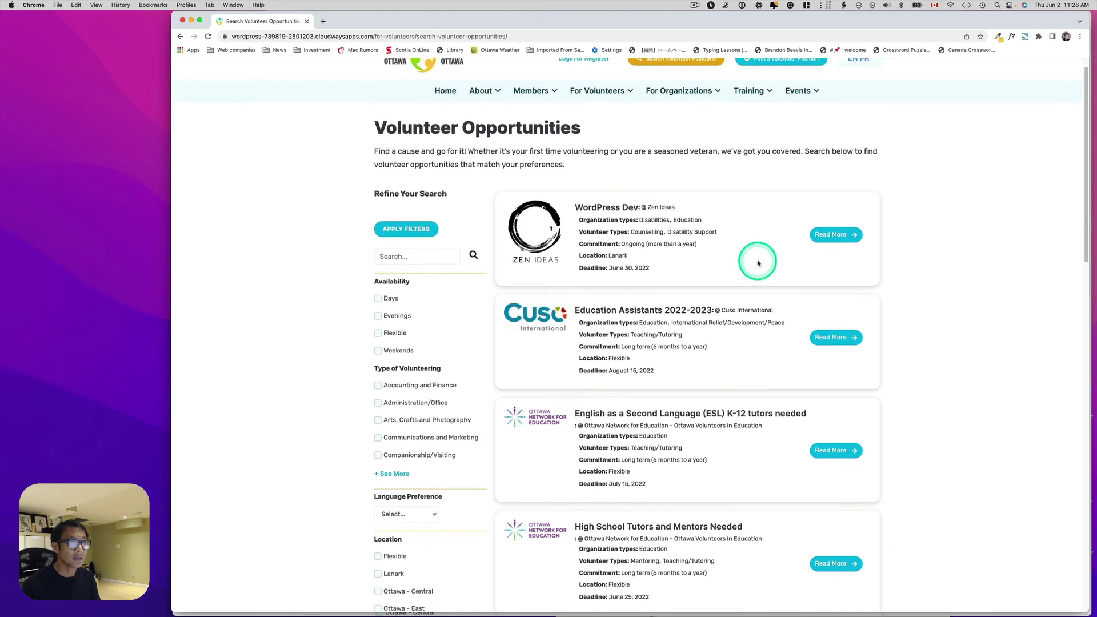
scroll(755, 260, down, 5)
scroll(755, 260, down, 10)
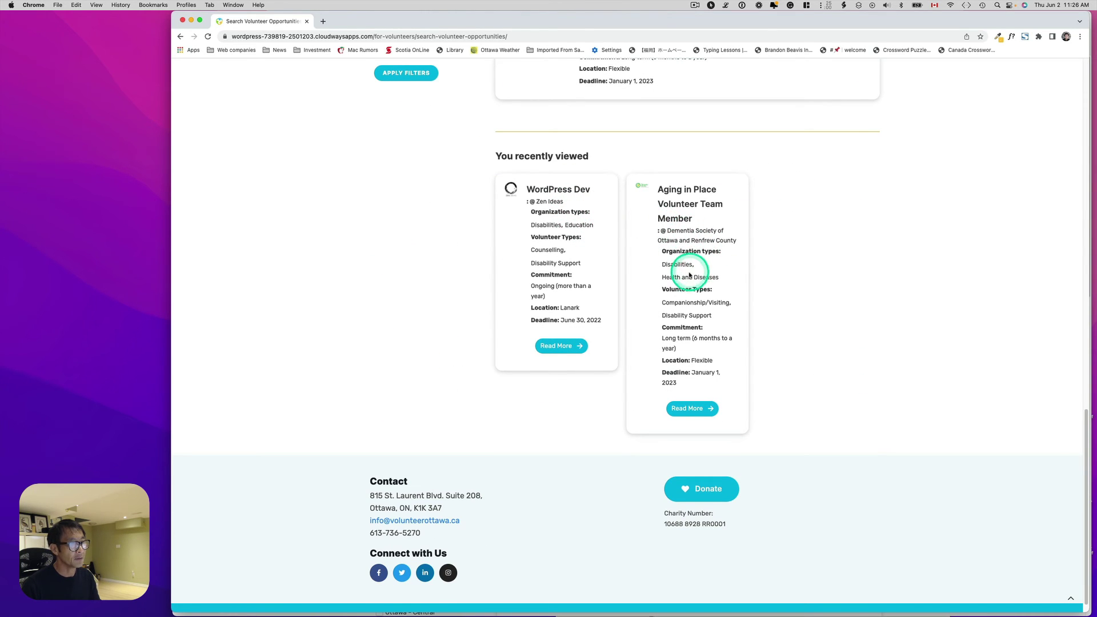
scroll(774, 292, up, 3)
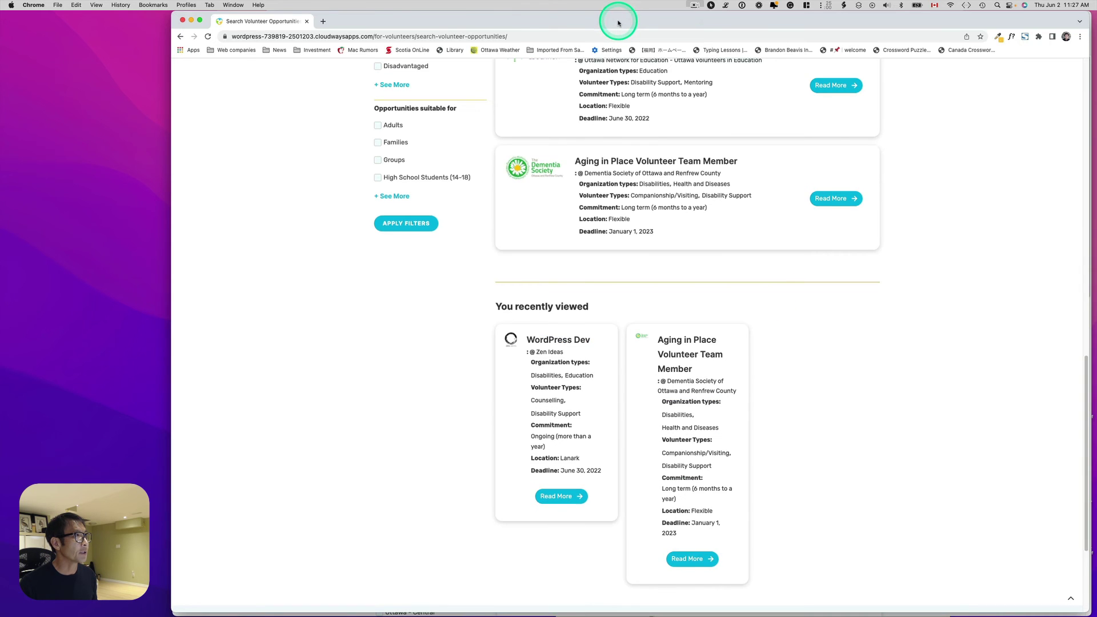
- In the editor, enable Slider on the You recently viewed grid with Autoplay turned off
key(super+Tab)
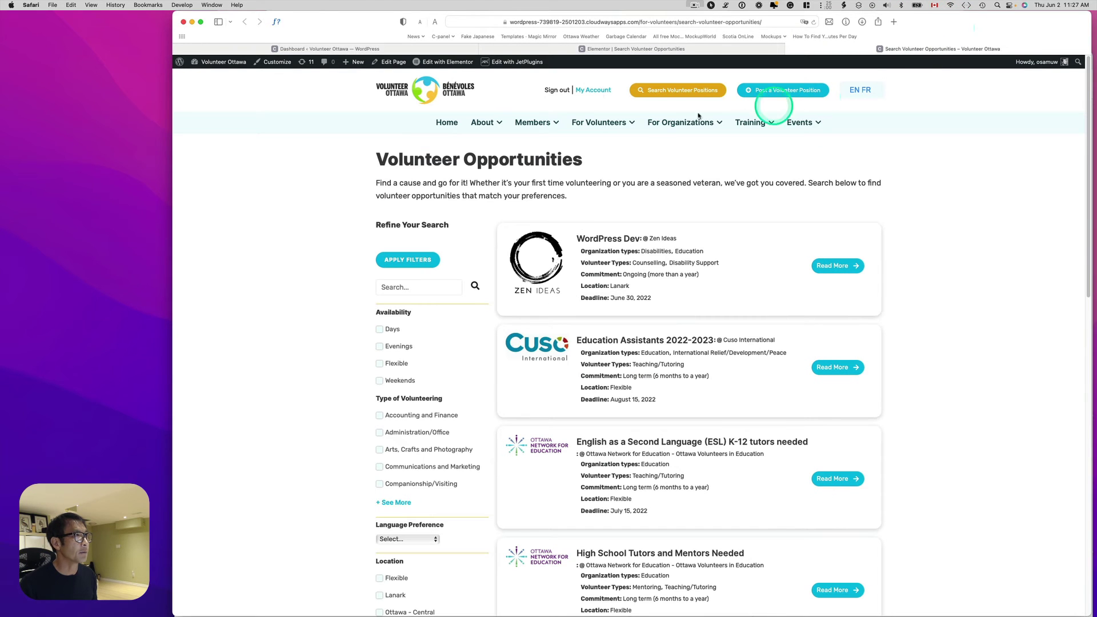
mouse_move(445, 62)
click(608, 48)
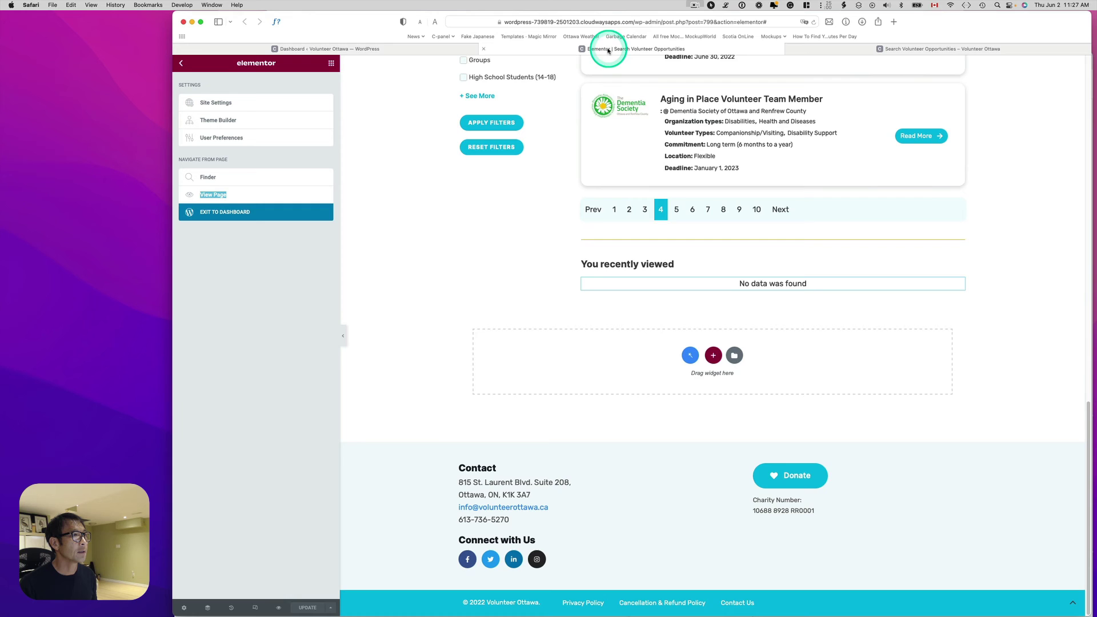
scroll(649, 178, up, 3)
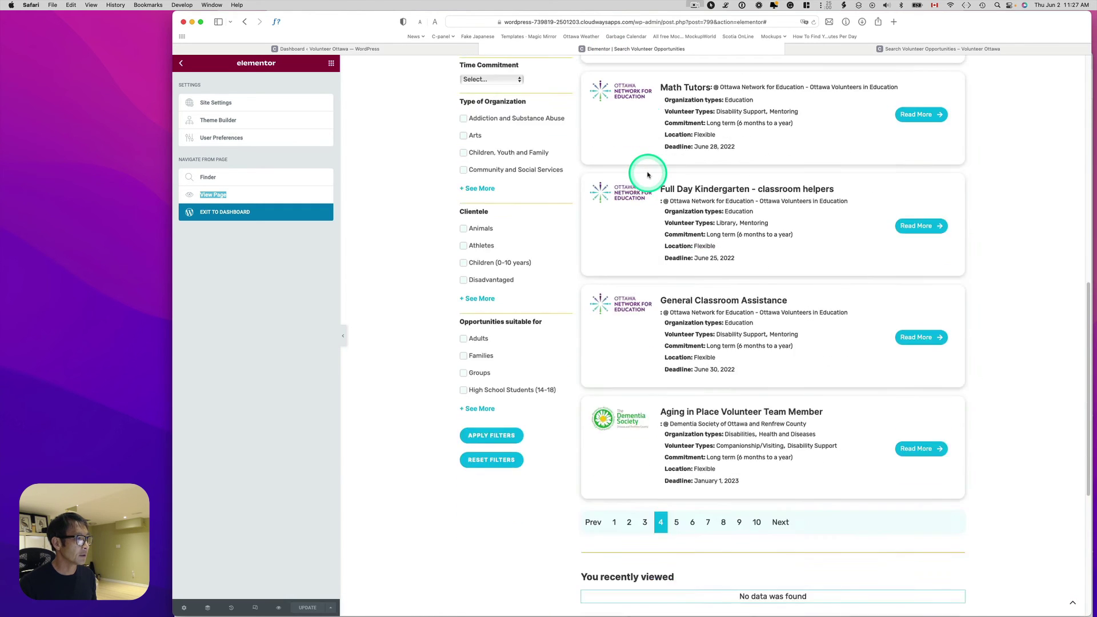
scroll(647, 171, down, 2)
click(864, 497)
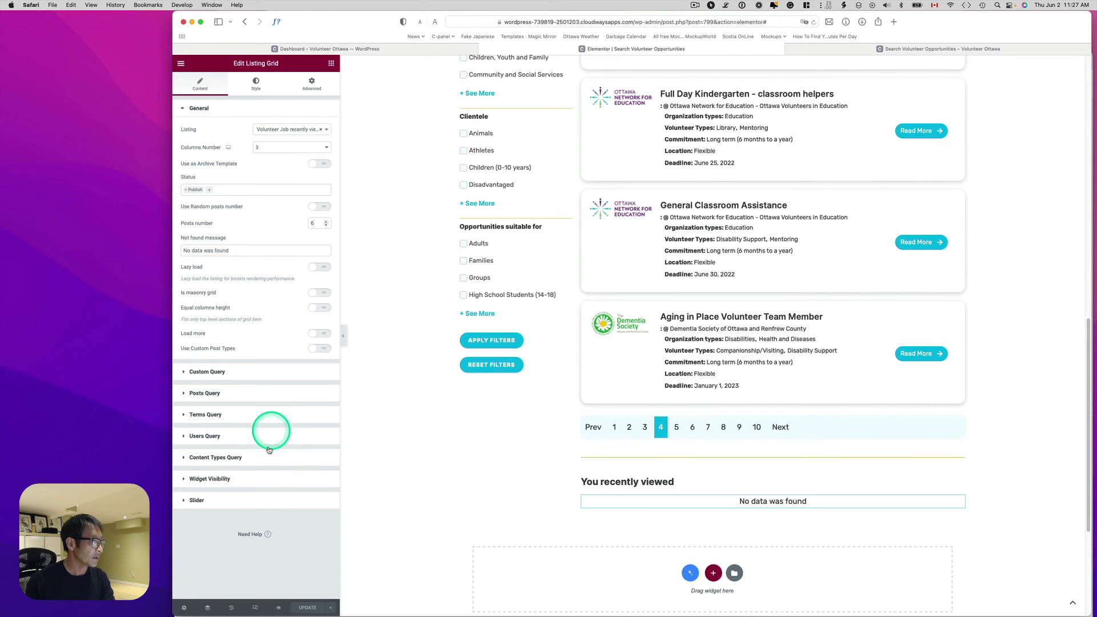
click(197, 500)
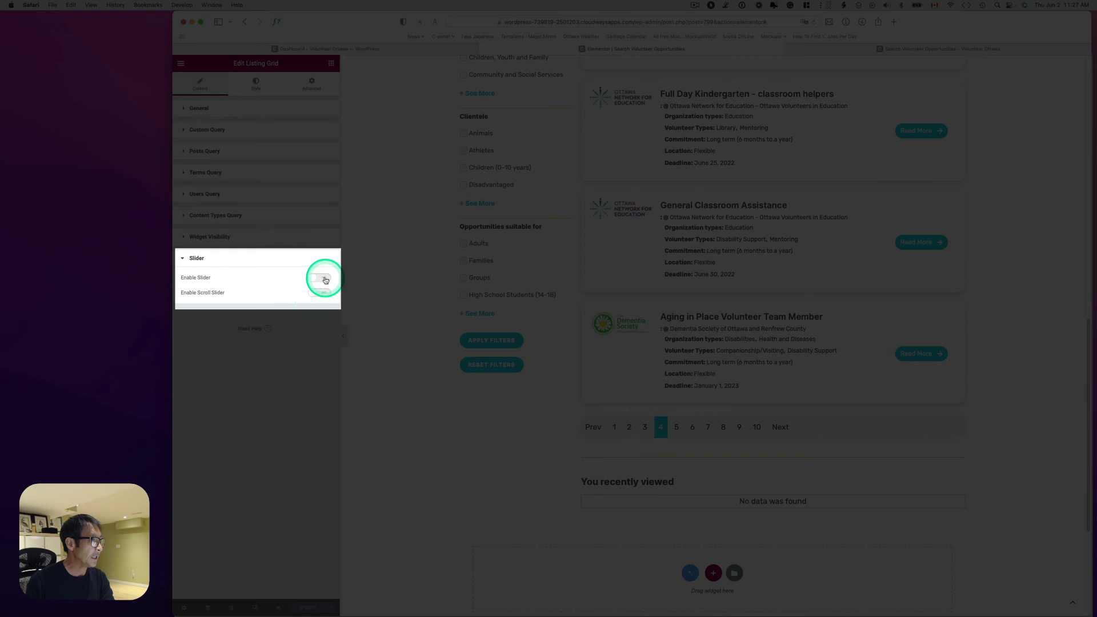
click(325, 281)
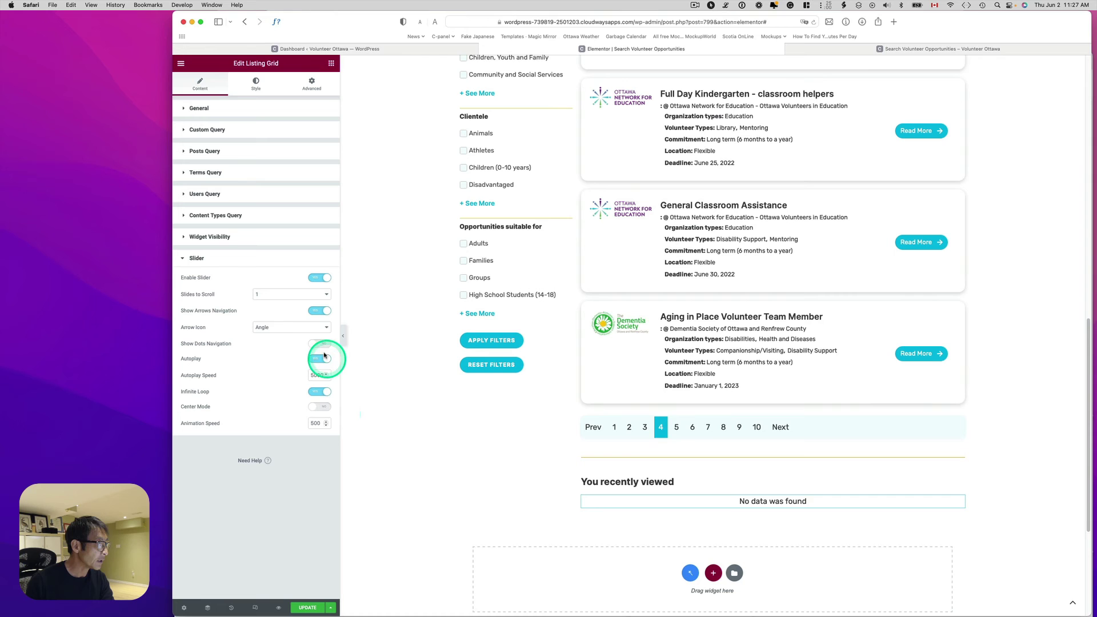
click(325, 357)
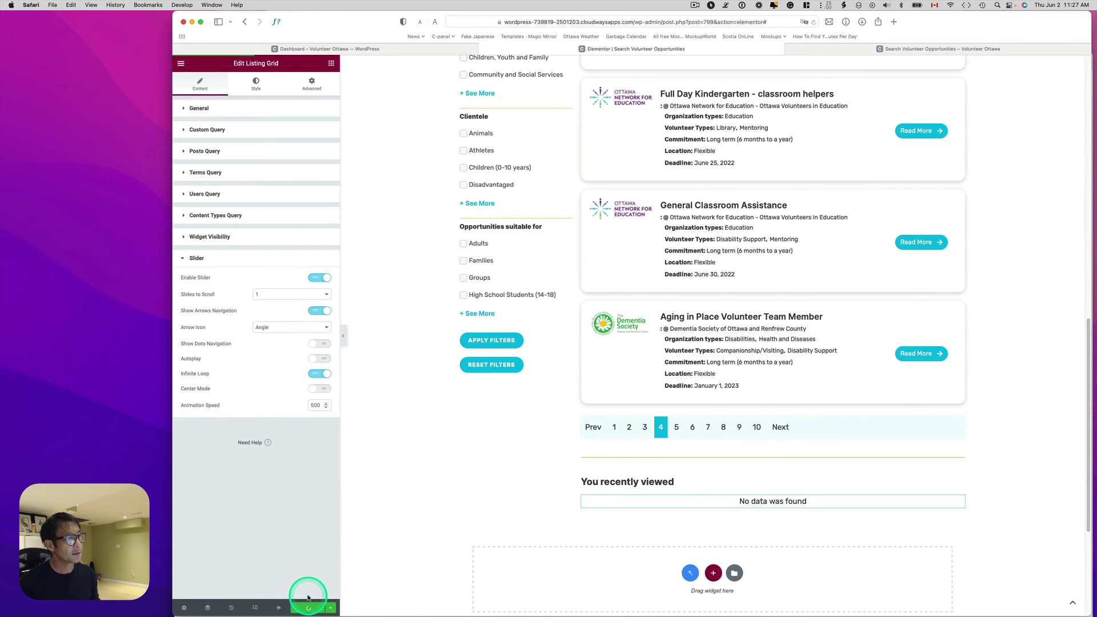
key(super+Tab)
key(super+r)
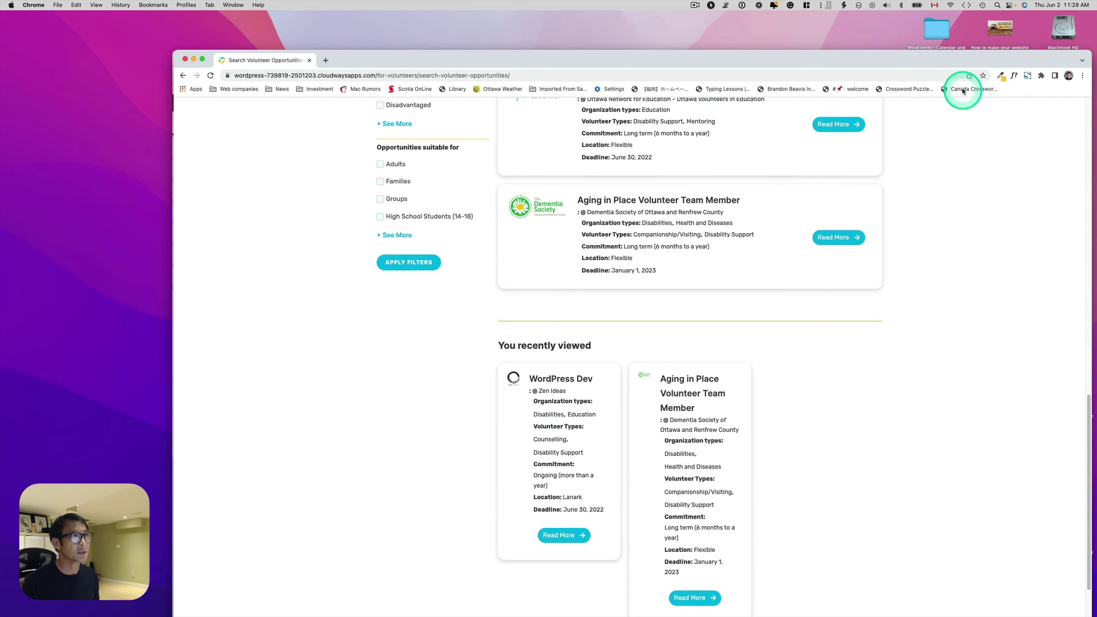
- Reload the live page, view General Classroom Assistance, and return to the opportunities search
click(210, 75)
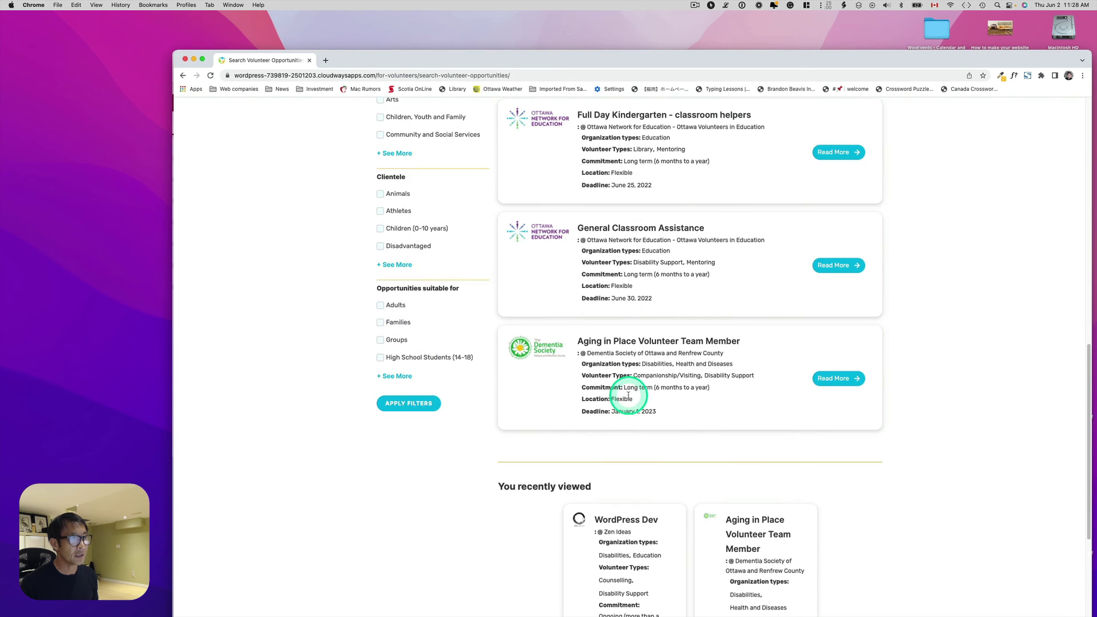
click(823, 271)
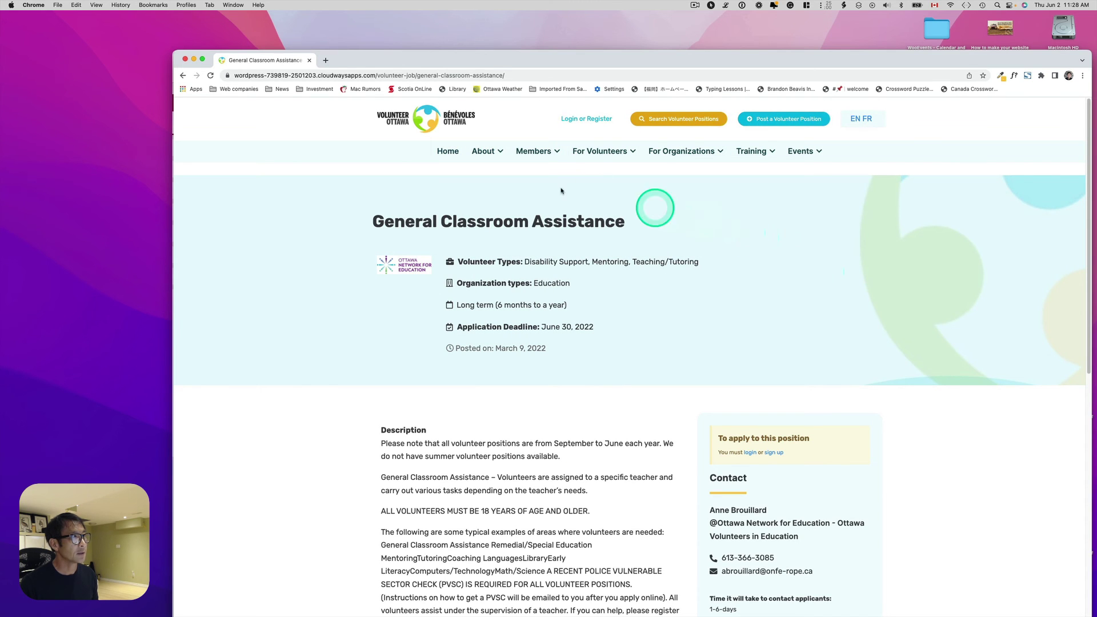
click(652, 119)
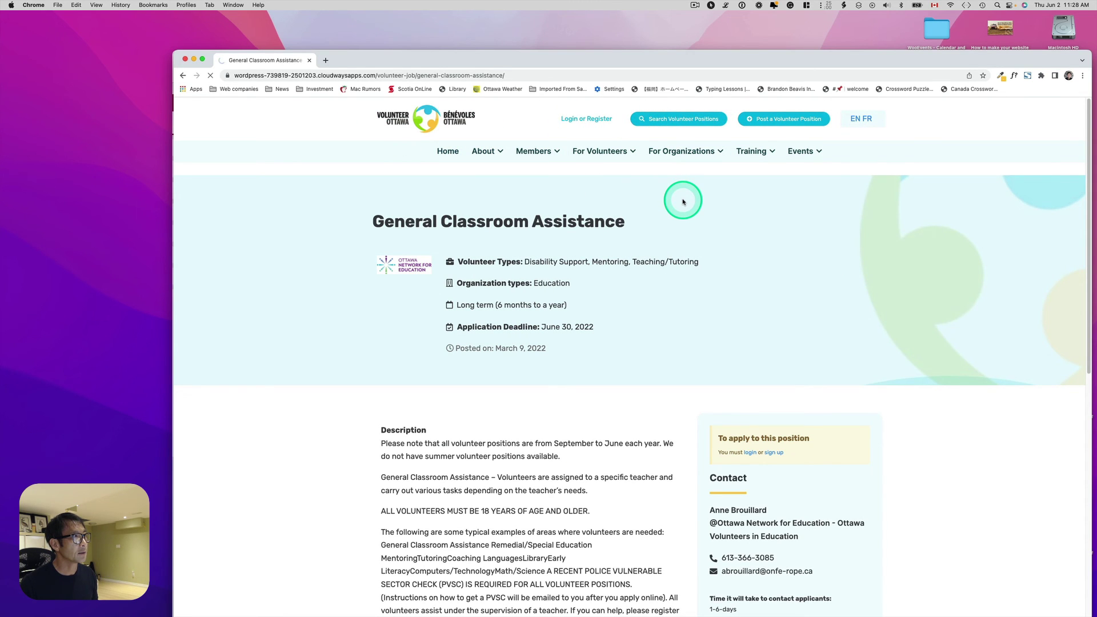
scroll(814, 334, down, 1)
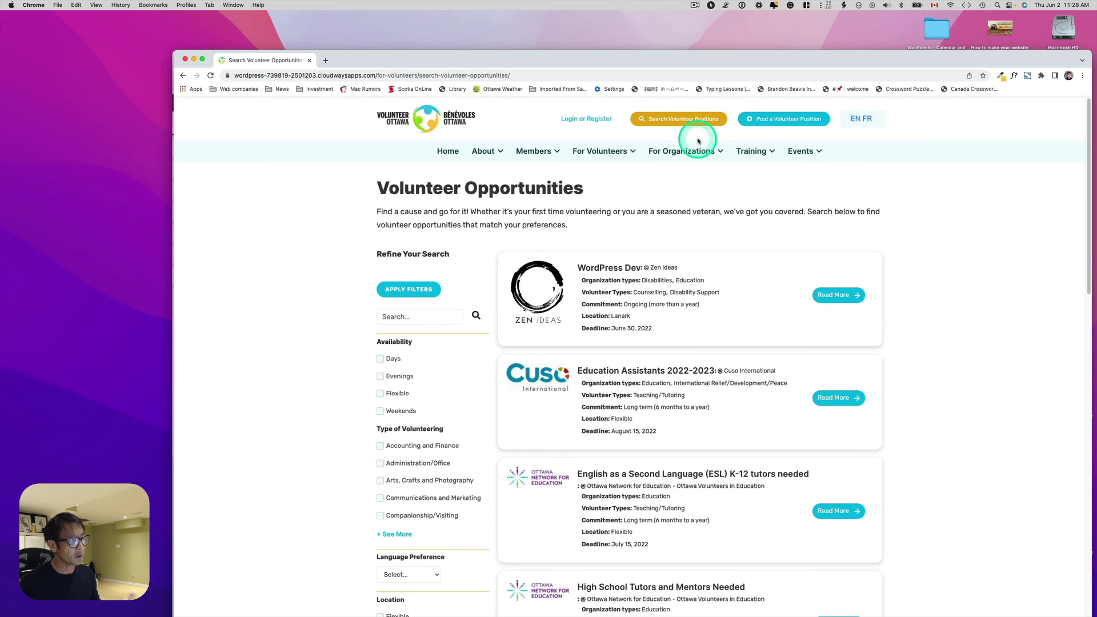
scroll(715, 277, down, 1)
scroll(716, 281, down, 2)
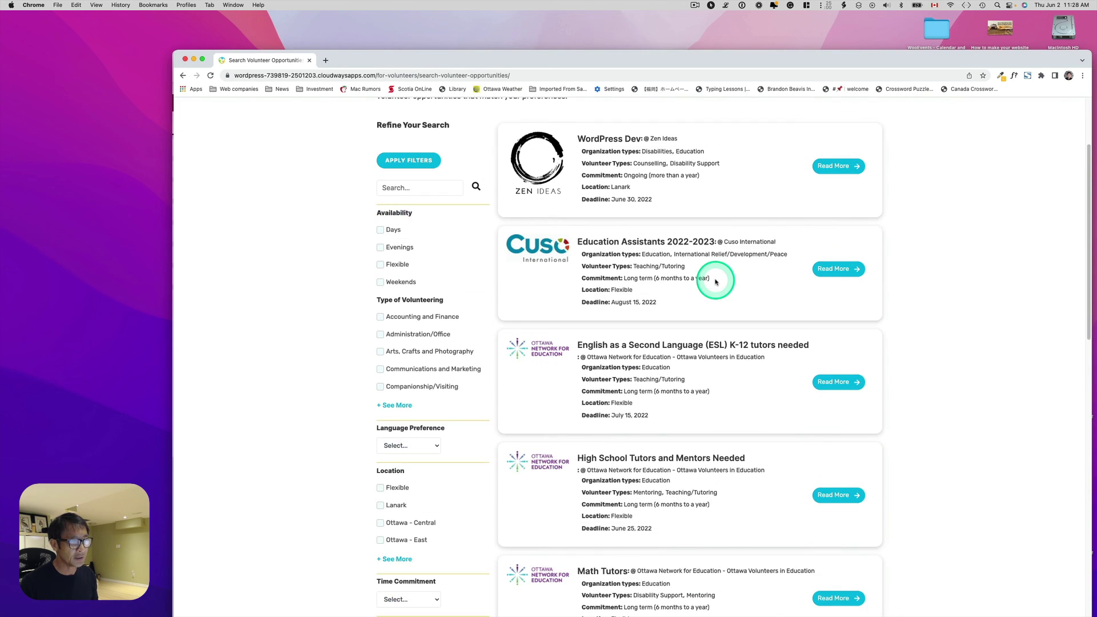
scroll(715, 281, down, 1)
scroll(715, 282, down, 1)
scroll(716, 282, down, 1)
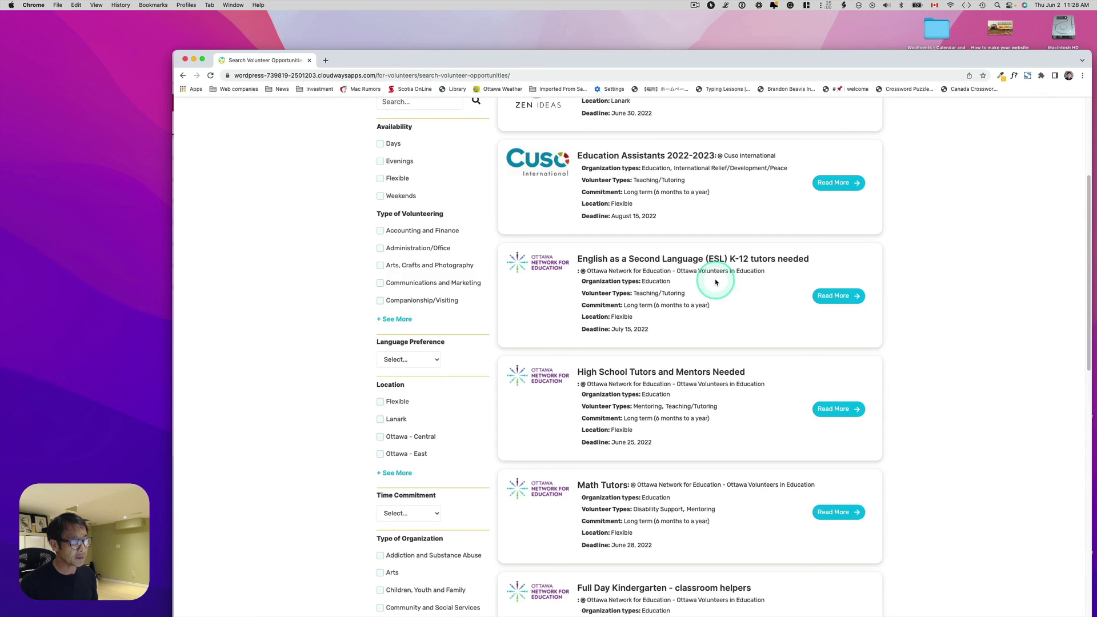
scroll(716, 282, down, 3)
scroll(716, 282, down, 5)
scroll(716, 282, down, 3)
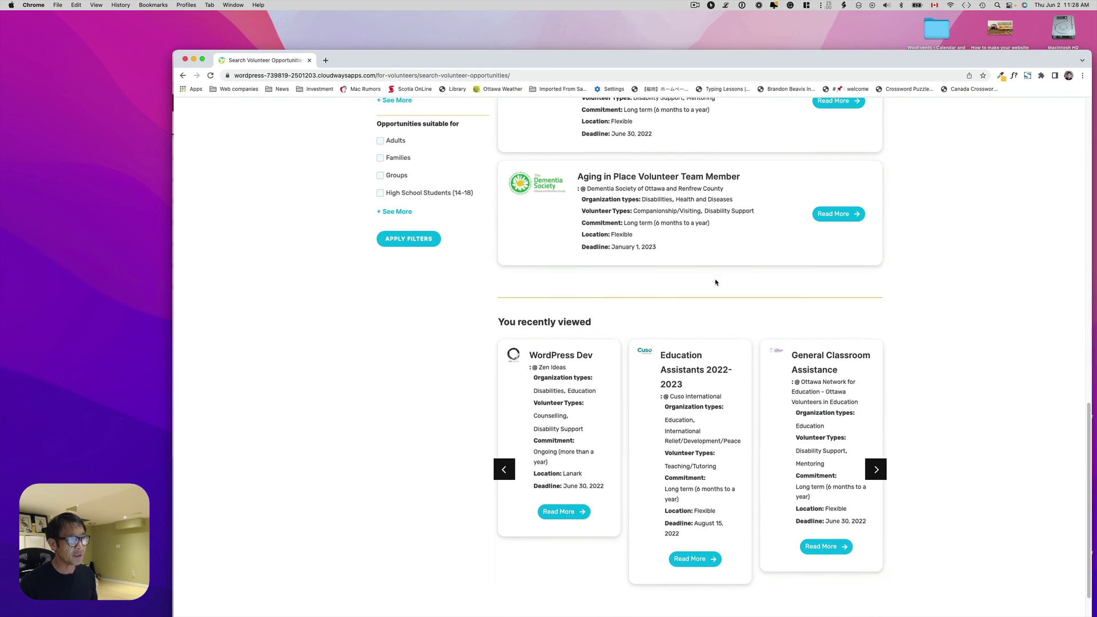
click(876, 469)
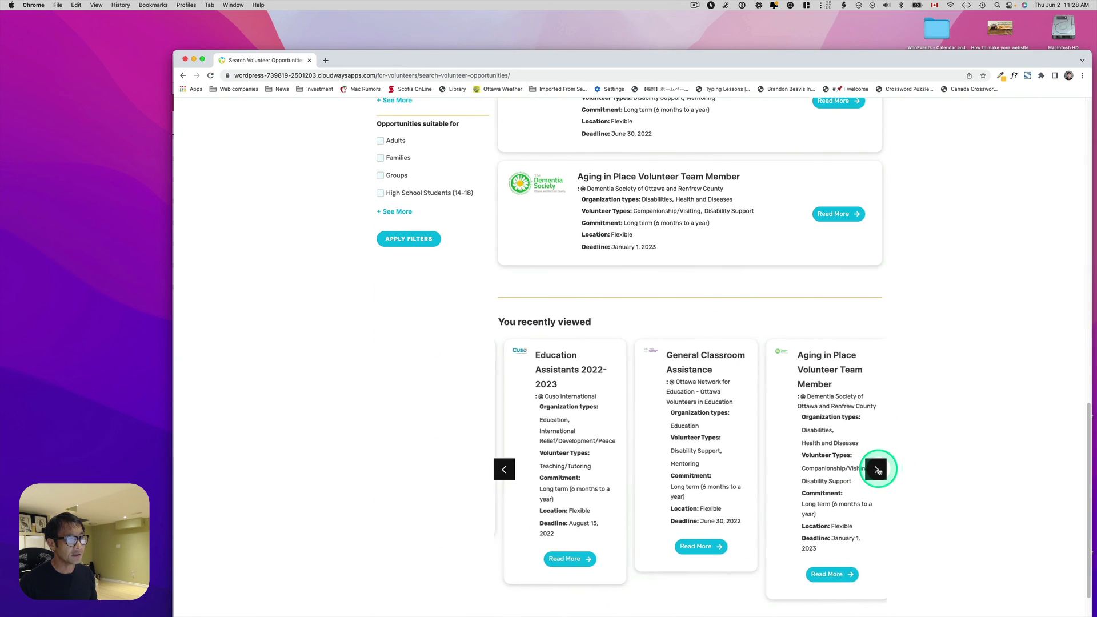
click(877, 469)
click(876, 469)
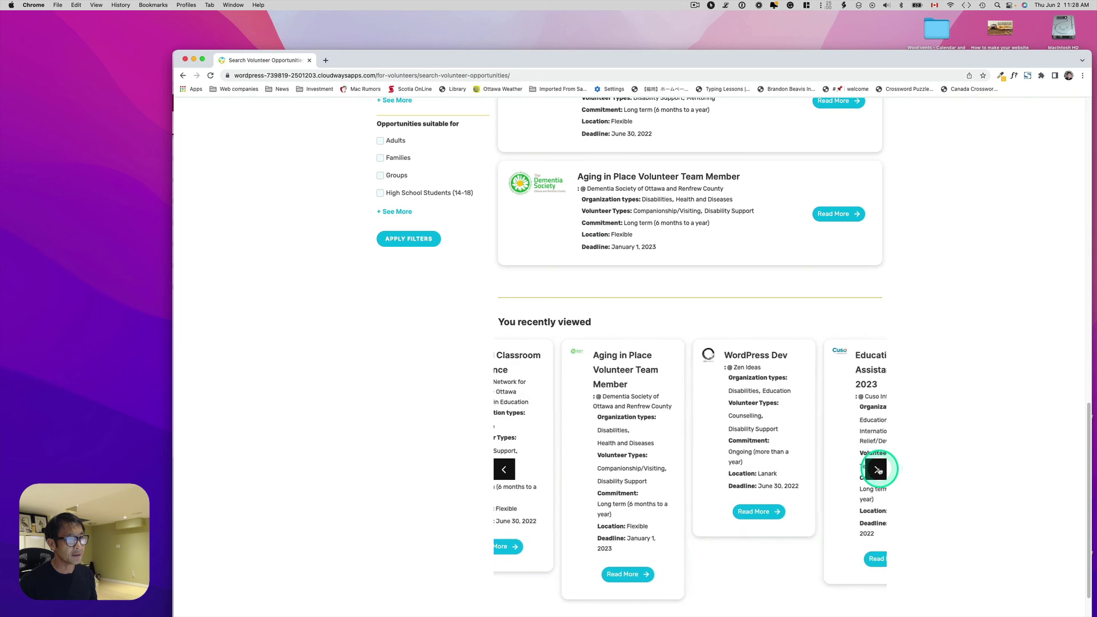
click(876, 469)
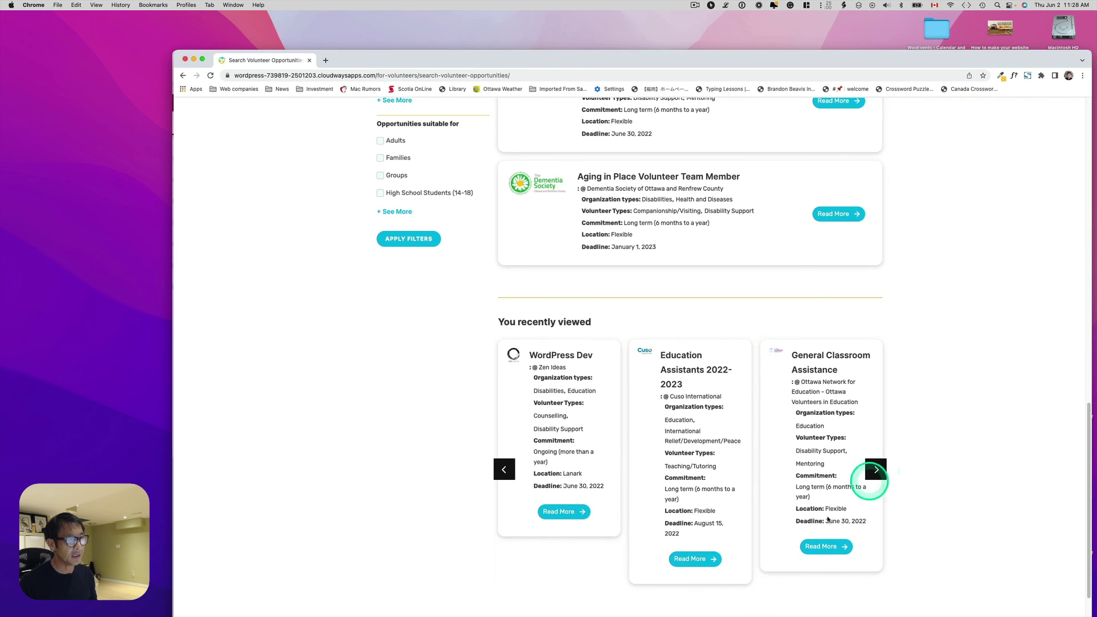
click(686, 558)
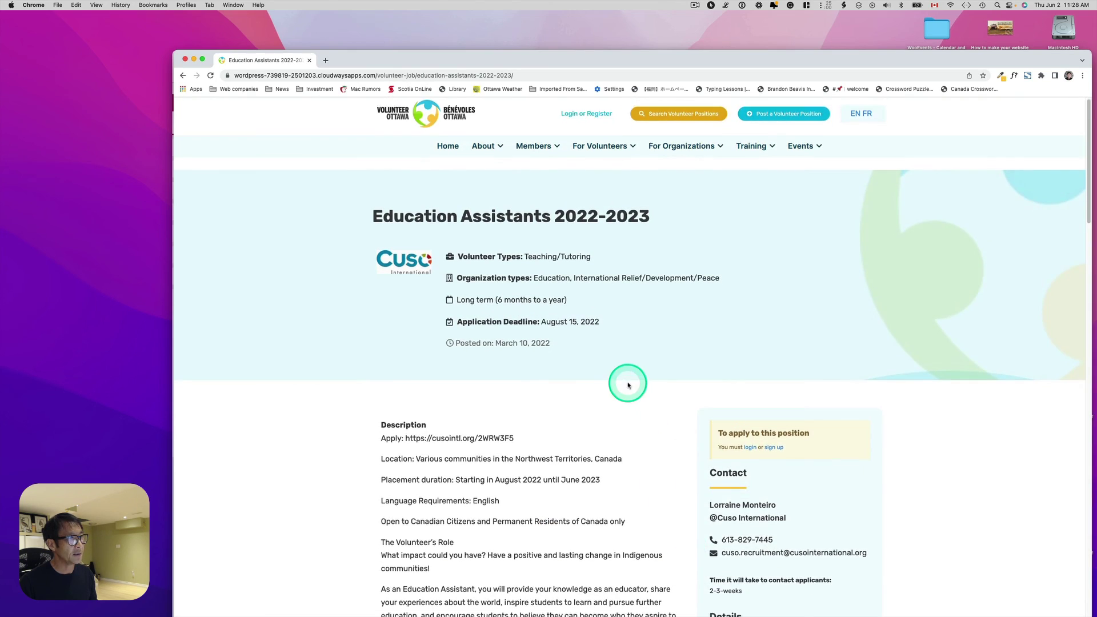
scroll(627, 383, down, 5)
scroll(631, 387, down, 3)
scroll(639, 394, up, 4)
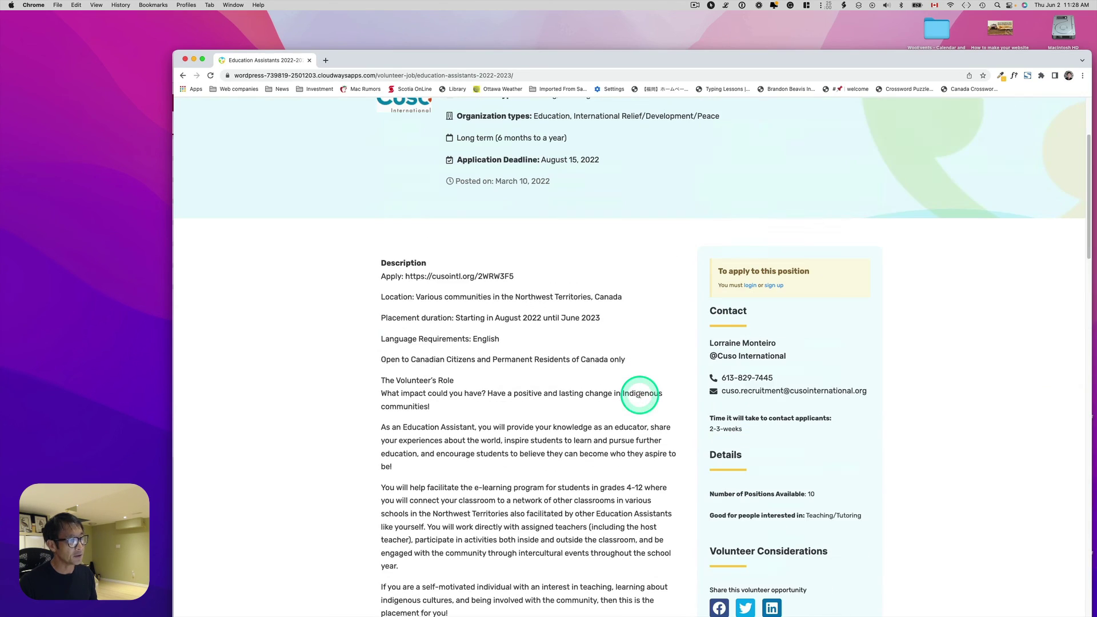
key(super+Left)
scroll(643, 226, down, 1)
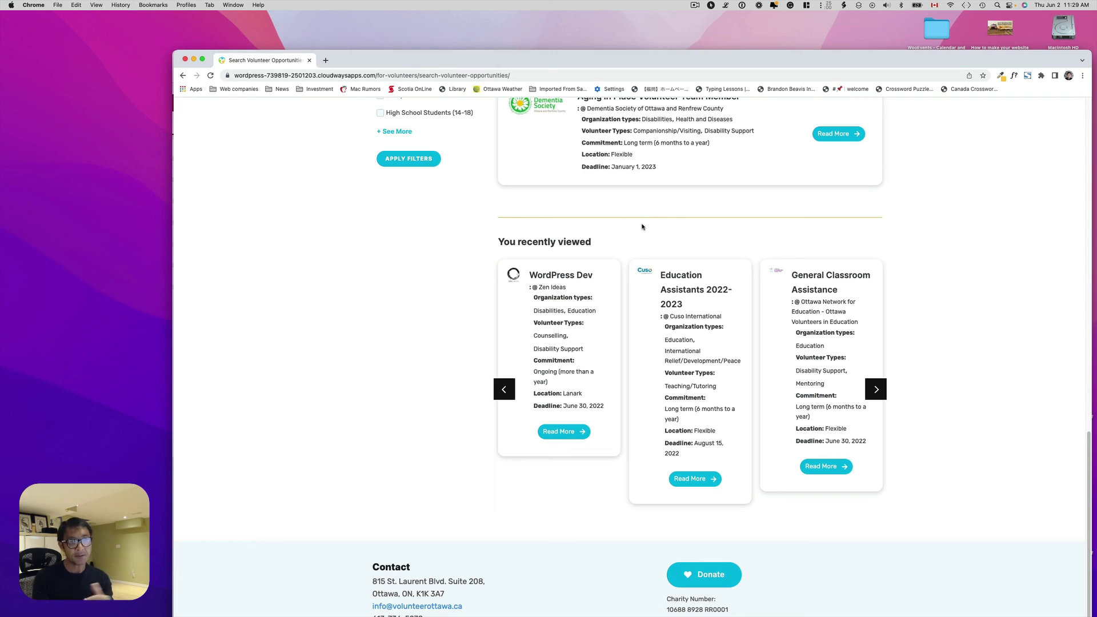
click(533, 295)
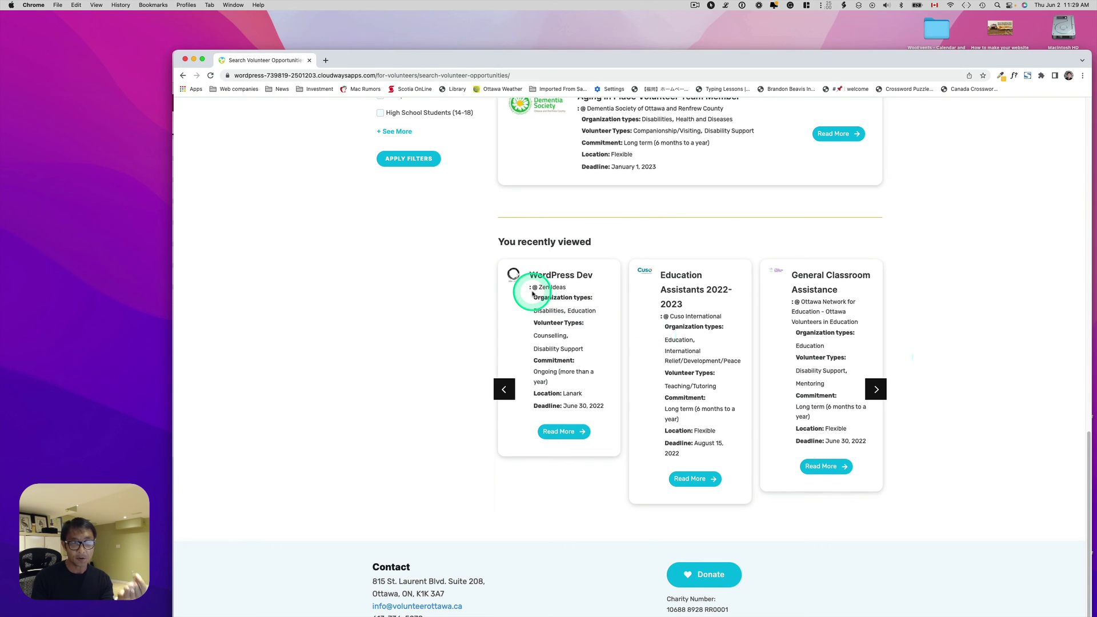